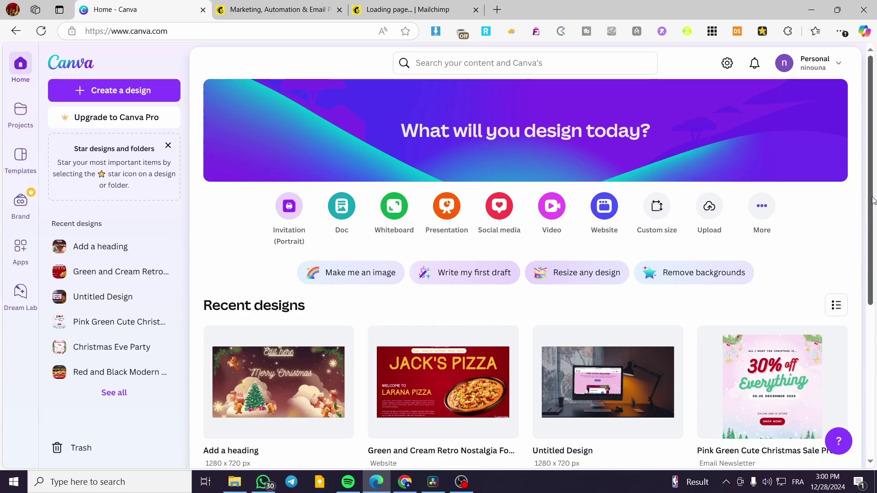
pyautogui.scroll(-3, 875, 278)
pyautogui.scroll(3, 875, 278)
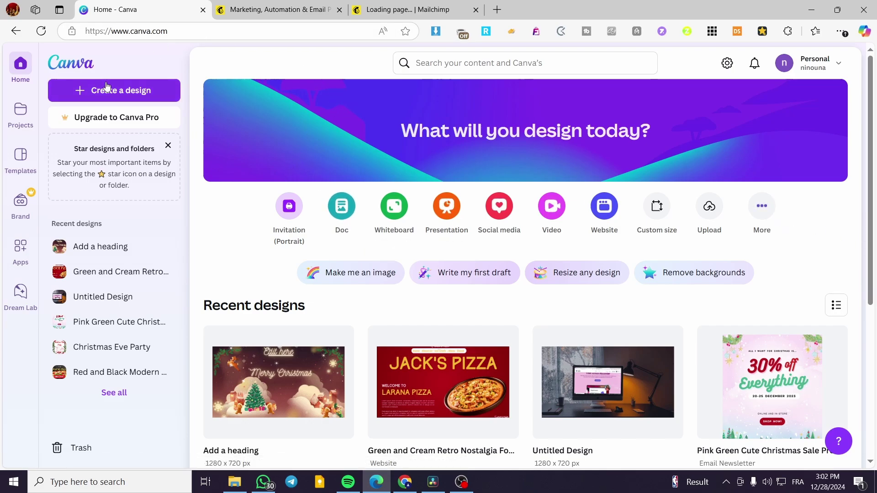
# Step: Search the content and templates for "website"
pyautogui.click(422, 63)
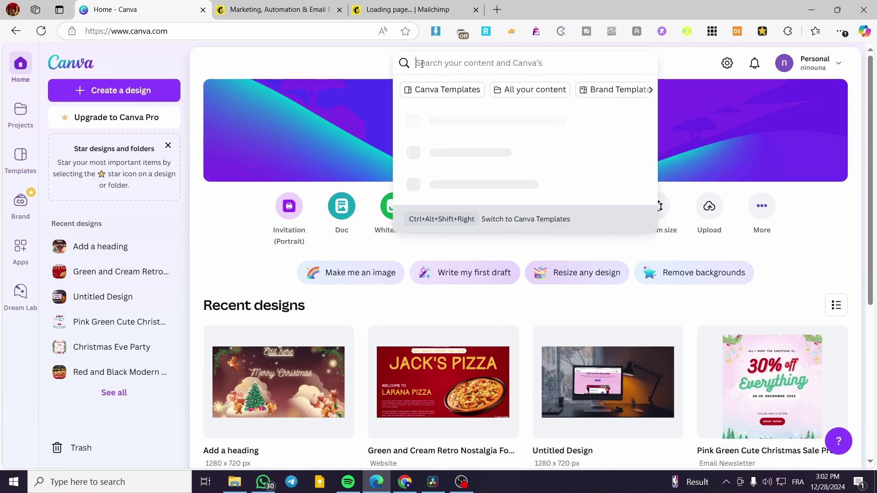
pyautogui.write('we')
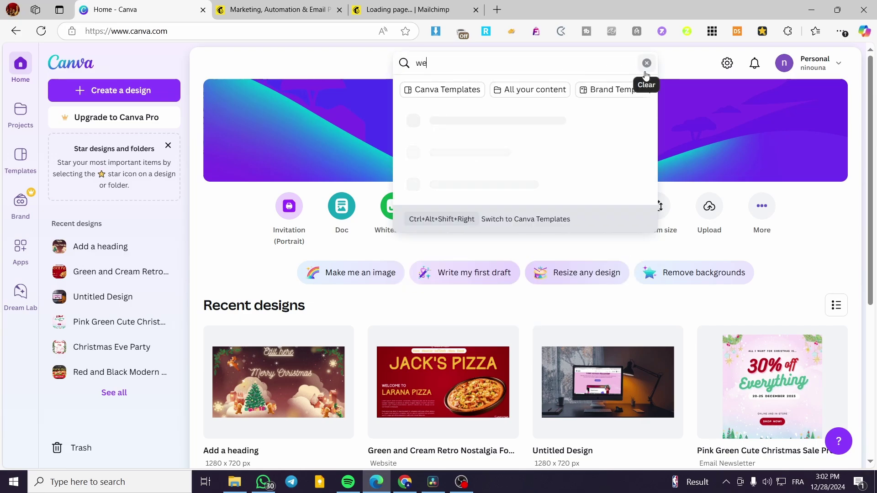
pyautogui.write('biste')
pyautogui.press('Return')
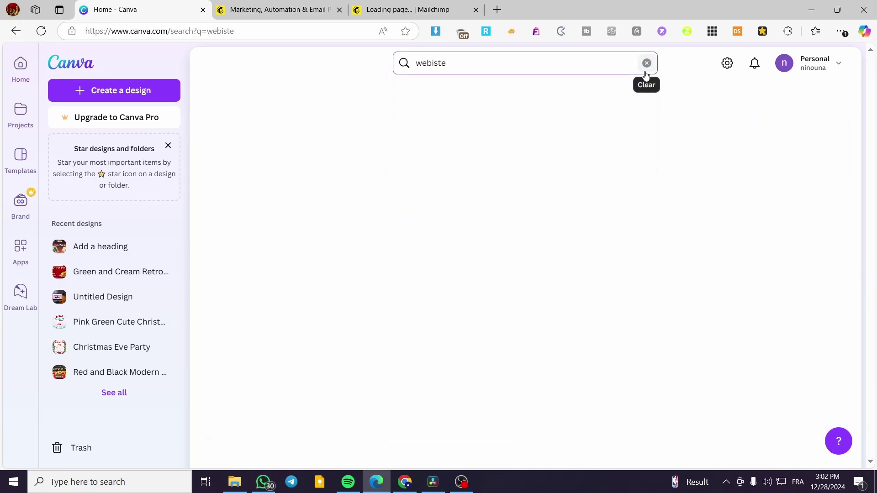
pyautogui.press('BackSpace')
pyautogui.press('BackSpace')
pyautogui.press('BackSpace')
pyautogui.press('BackSpace')
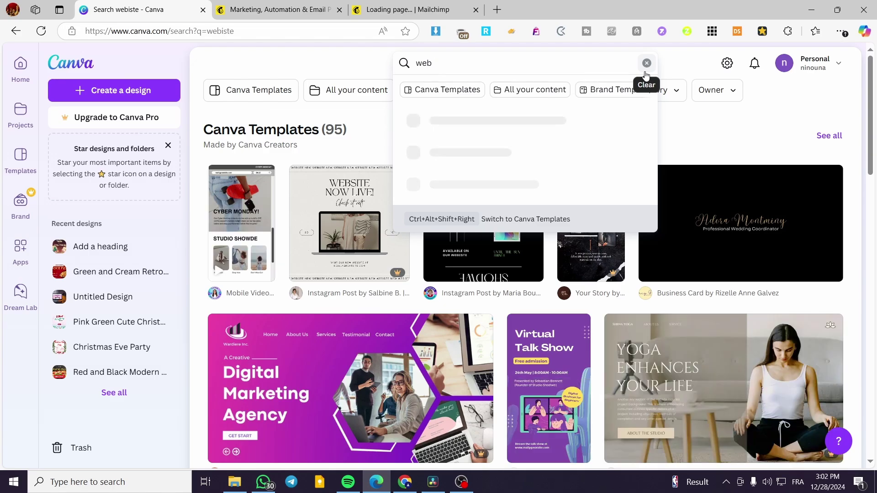
pyautogui.write('site')
pyautogui.press('Return')
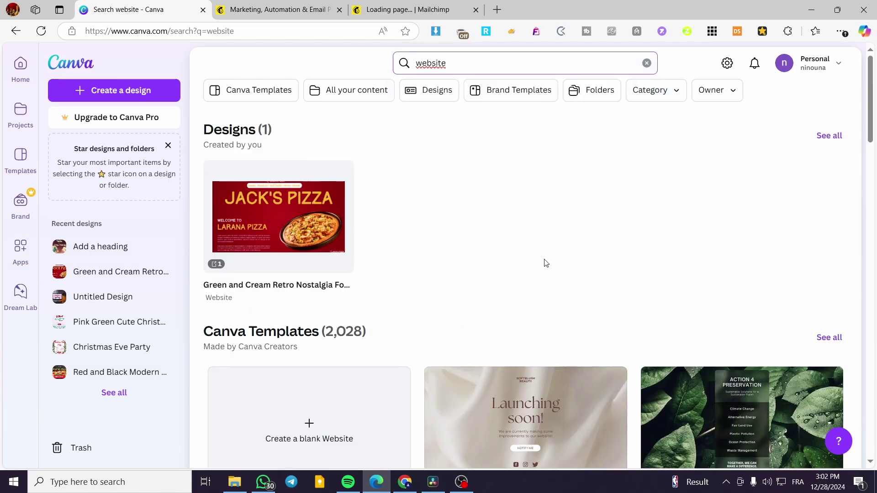
pyautogui.scroll(-3, 559, 248)
pyautogui.scroll(3, 290, 256)
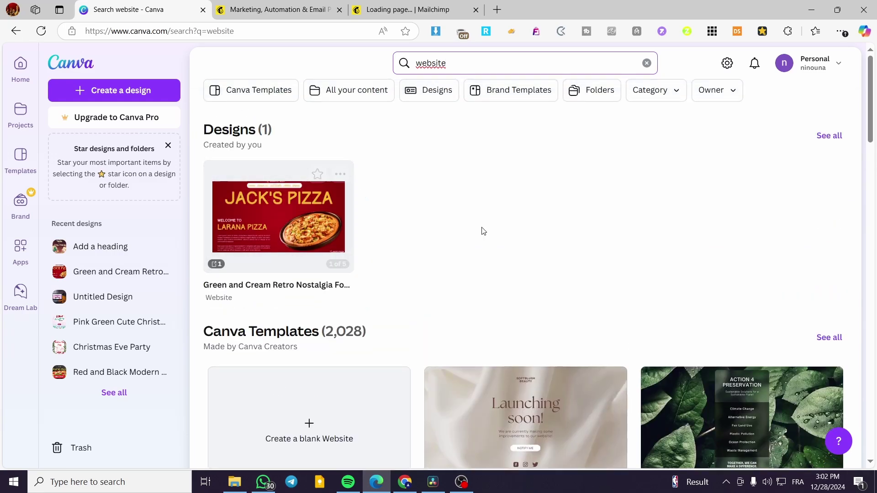
pyautogui.scroll(-4, 481, 231)
pyautogui.scroll(-1, 582, 225)
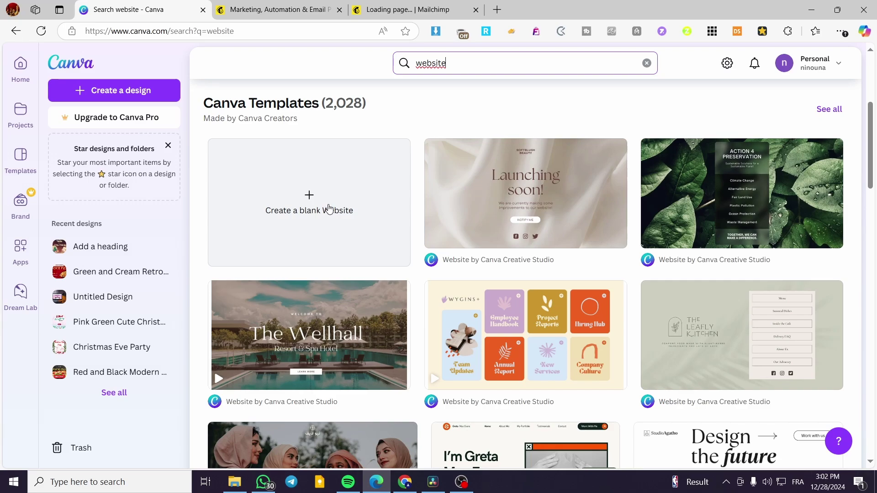
pyautogui.click(329, 208)
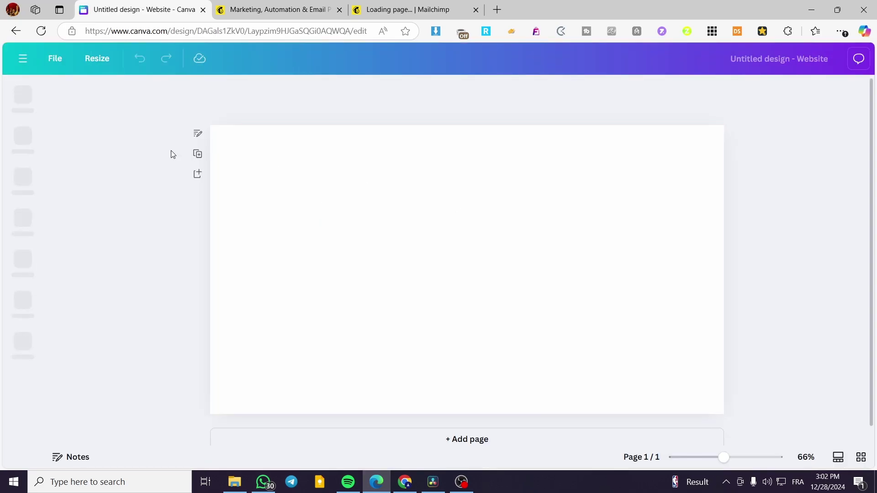
pyautogui.hotkey('alt', 'Left')
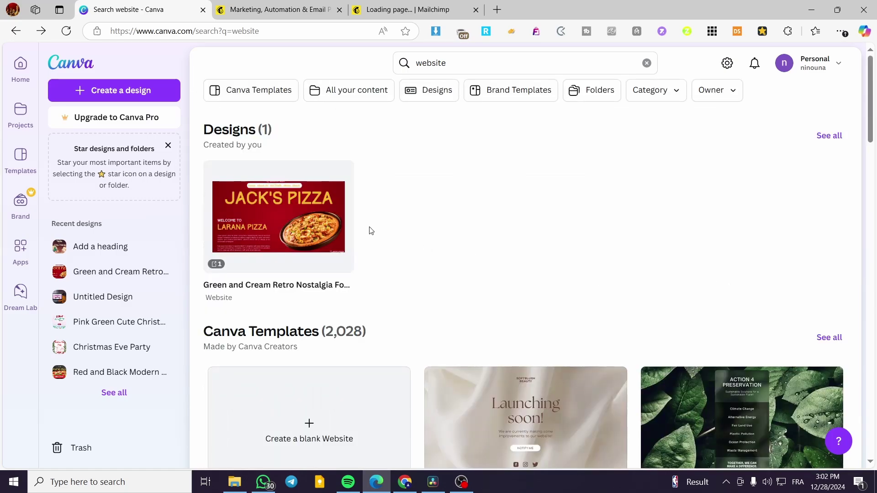
# Step: Open the existing Green and Cream Retro Nostalgia Food Website design for editing and dismiss the tip about starring designs
pyautogui.scroll(-5, 597, 280)
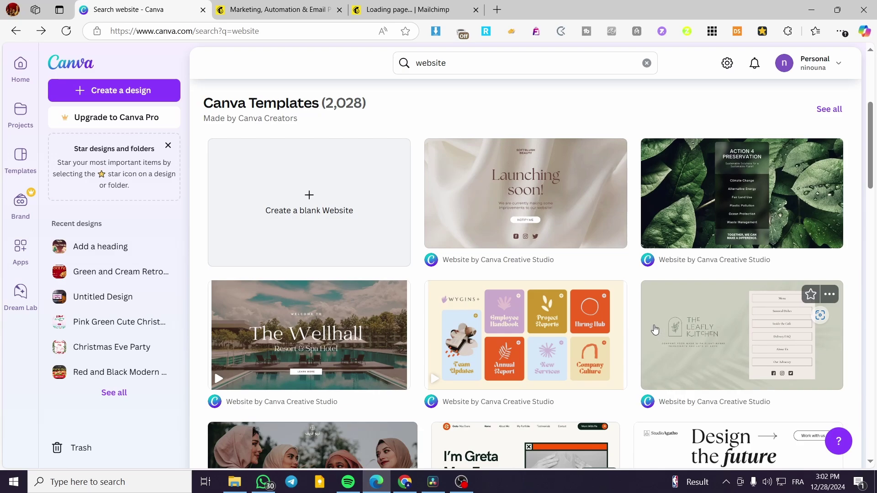
pyautogui.scroll(-2, 591, 319)
pyautogui.scroll(7, 578, 317)
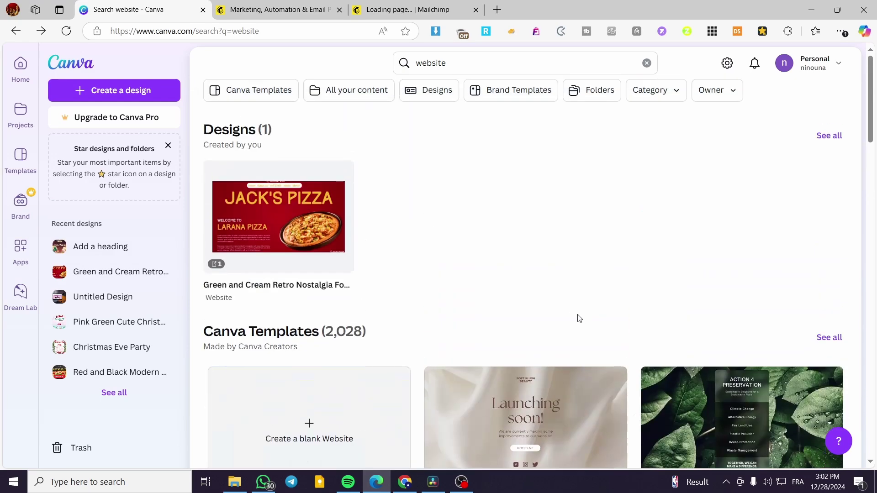
pyautogui.click(272, 243)
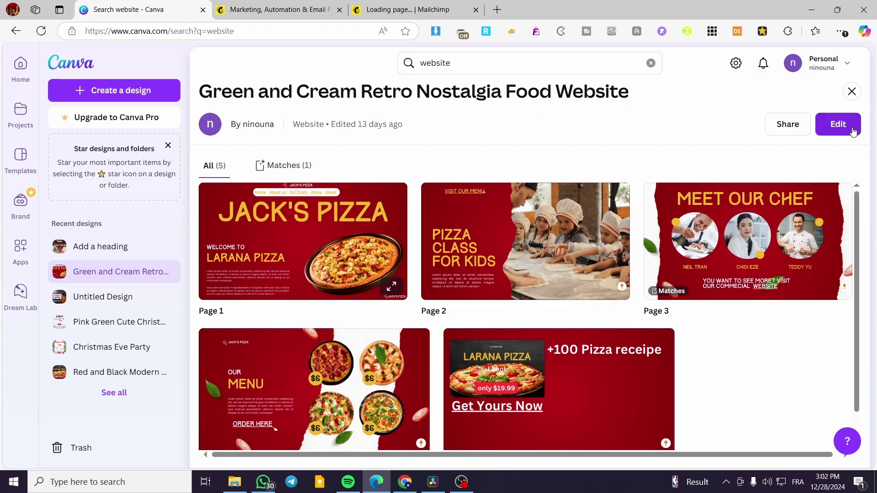
pyautogui.click(848, 130)
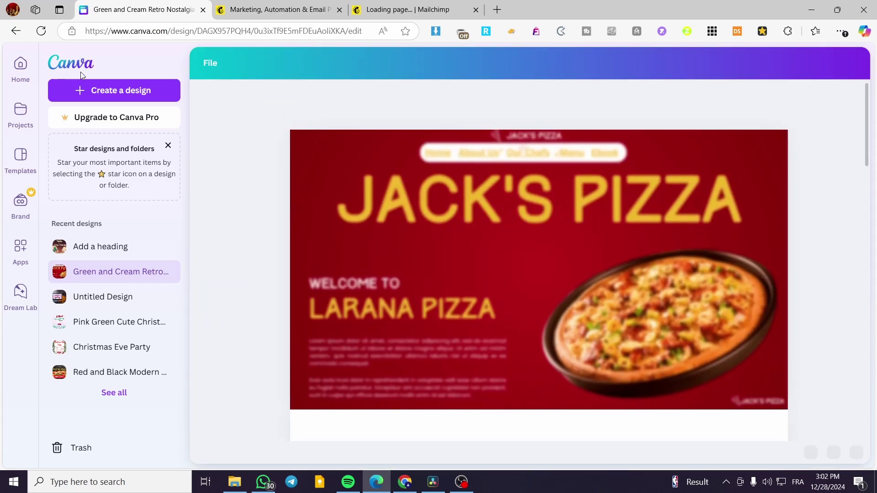
pyautogui.click(169, 146)
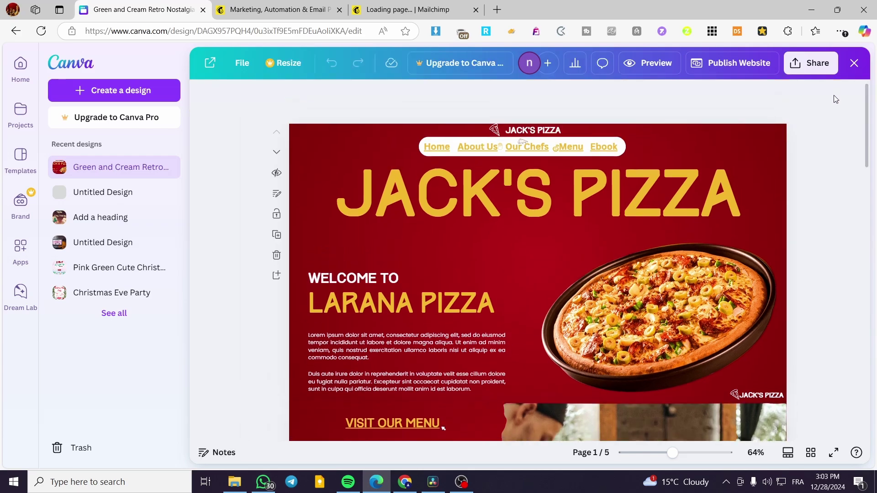
pyautogui.click(835, 96)
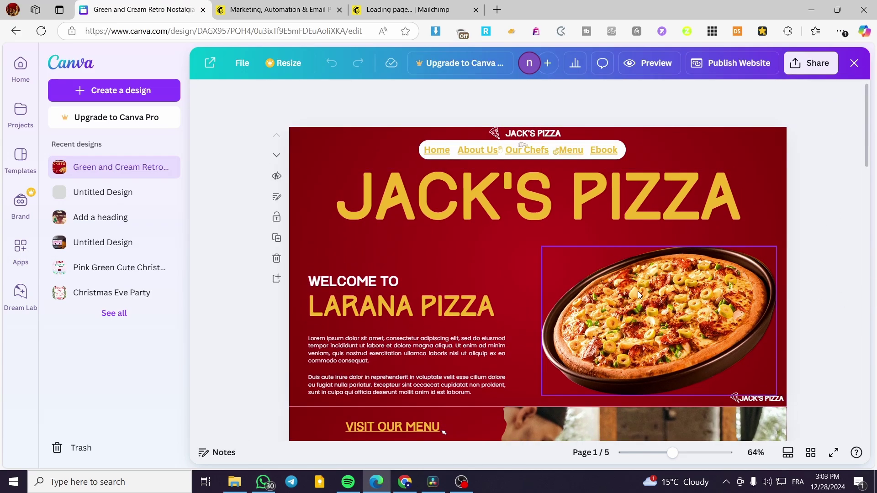
# Step: Open the design in the full editor and add a new page after the pizza ebook page
pyautogui.scroll(-12, 676, 278)
pyautogui.scroll(-10, 655, 269)
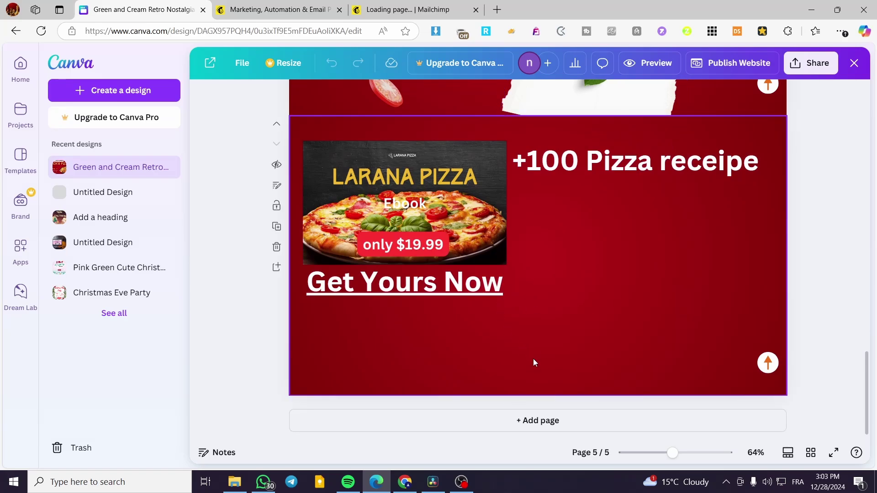
pyautogui.click(547, 407)
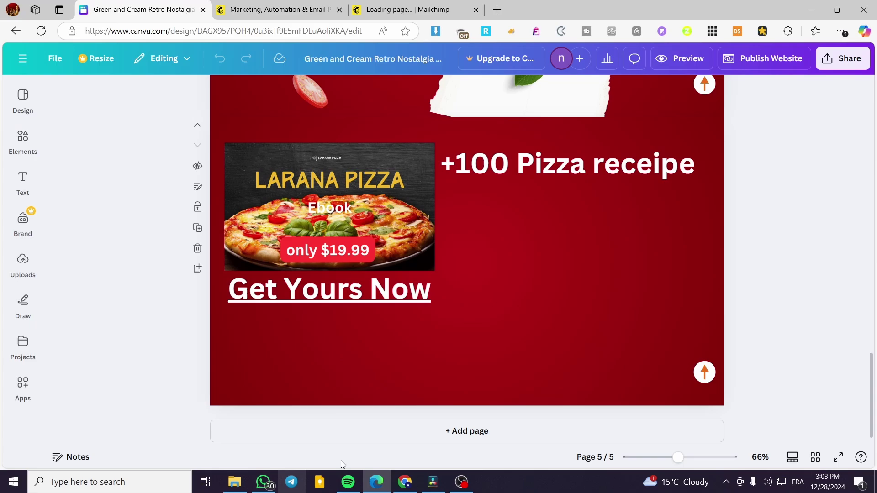
pyautogui.click(490, 431)
# Step: Copy the arrow button with its white circle from the ebook page into the same corner of the new page
pyautogui.scroll(6, 467, 301)
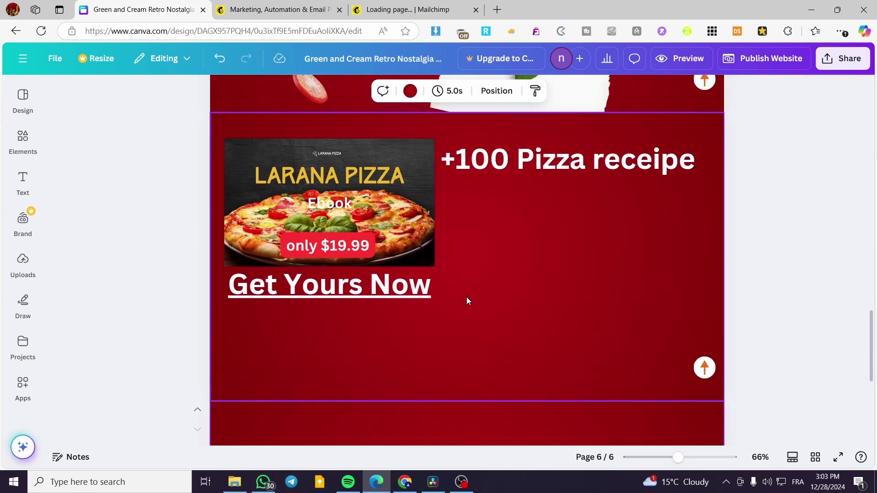
pyautogui.scroll(-6, 525, 319)
pyautogui.scroll(6, 572, 349)
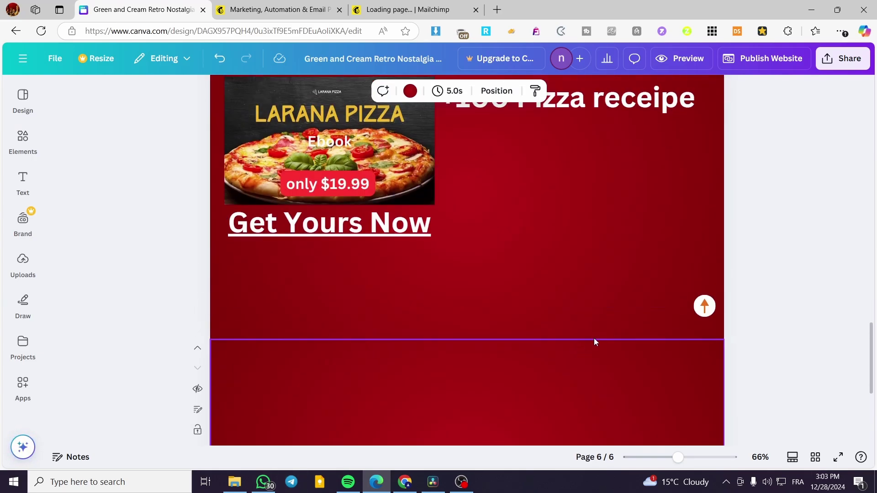
pyautogui.click(707, 308)
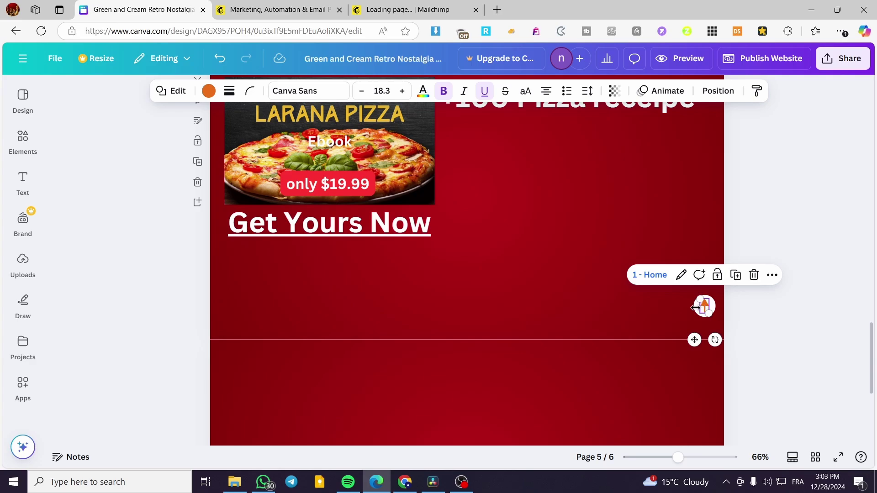
pyautogui.click(695, 308)
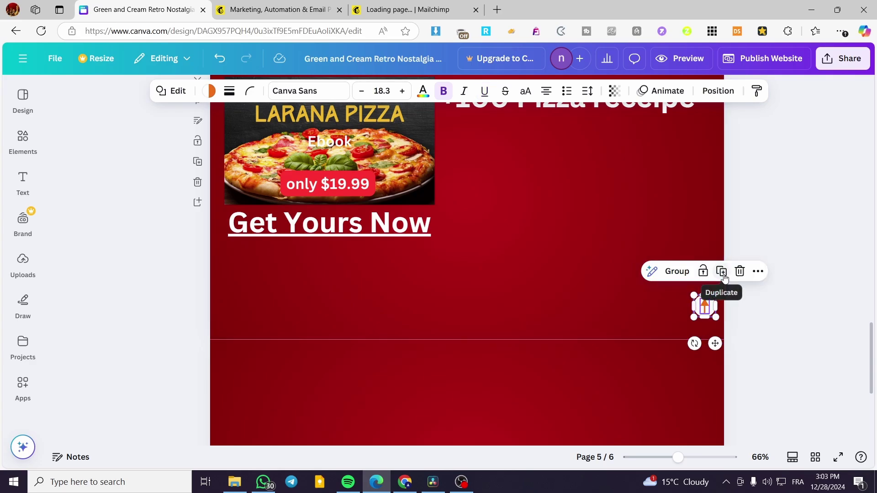
pyautogui.scroll(-1, 698, 355)
pyautogui.click(687, 387)
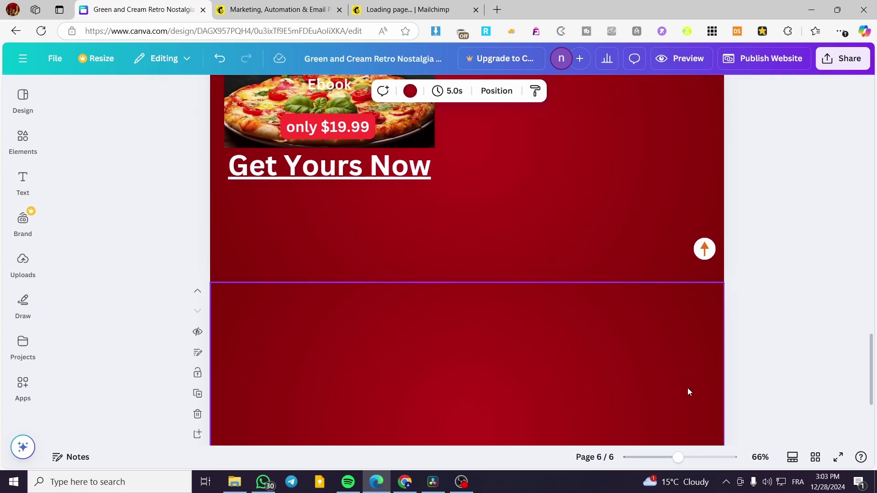
pyautogui.scroll(-4, 676, 350)
pyautogui.hotkey('ctrl', 'v')
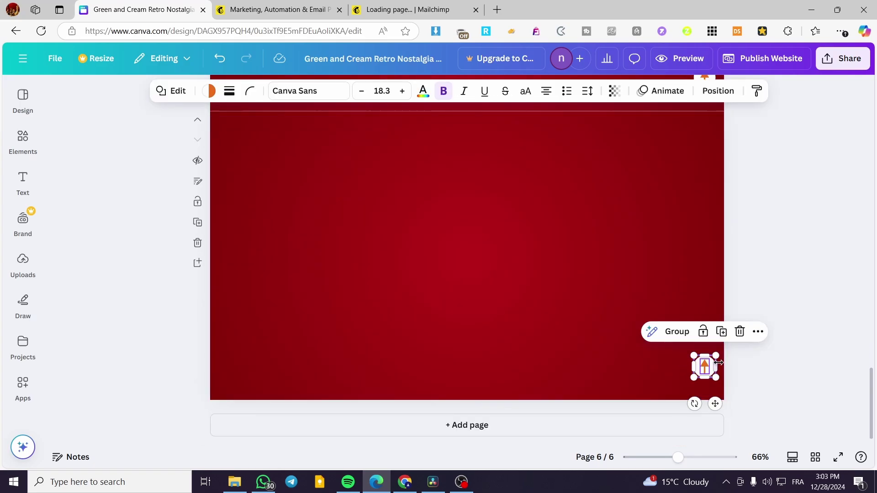
pyautogui.click(750, 371)
pyautogui.click(705, 368)
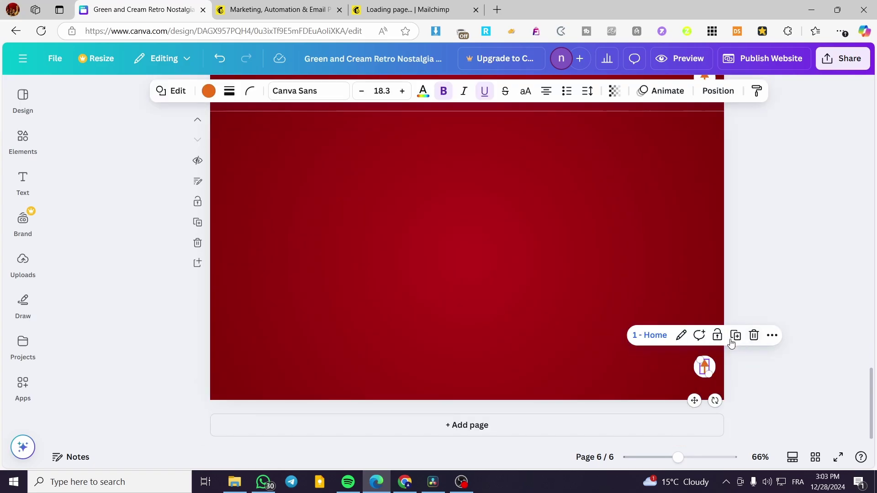
pyautogui.click(759, 375)
# Step: Add a heading to the new page, place it centred near the page's upper edge, and colour it white
pyautogui.scroll(5, 722, 377)
pyautogui.scroll(-3, 623, 351)
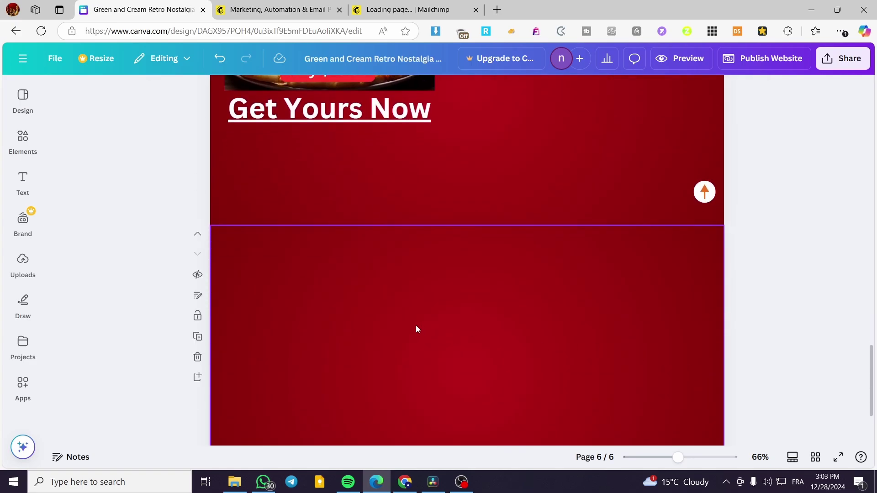
pyautogui.scroll(-3, 417, 320)
pyautogui.click(23, 182)
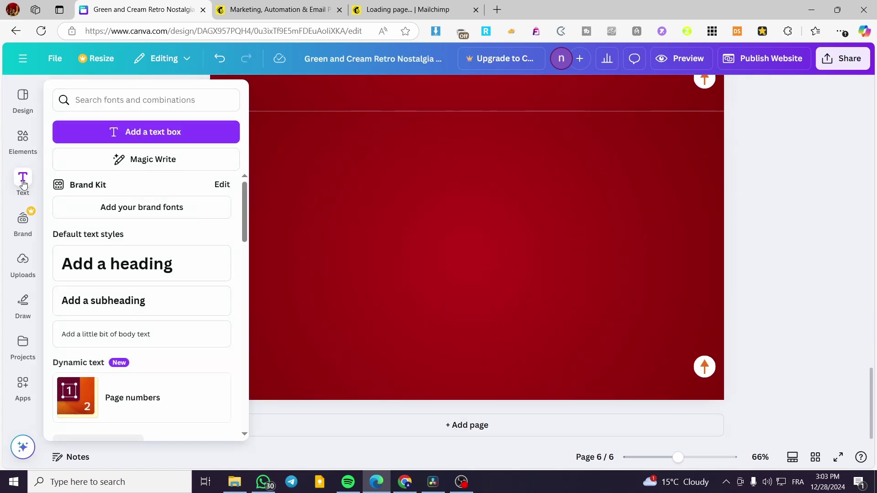
pyautogui.click(180, 261)
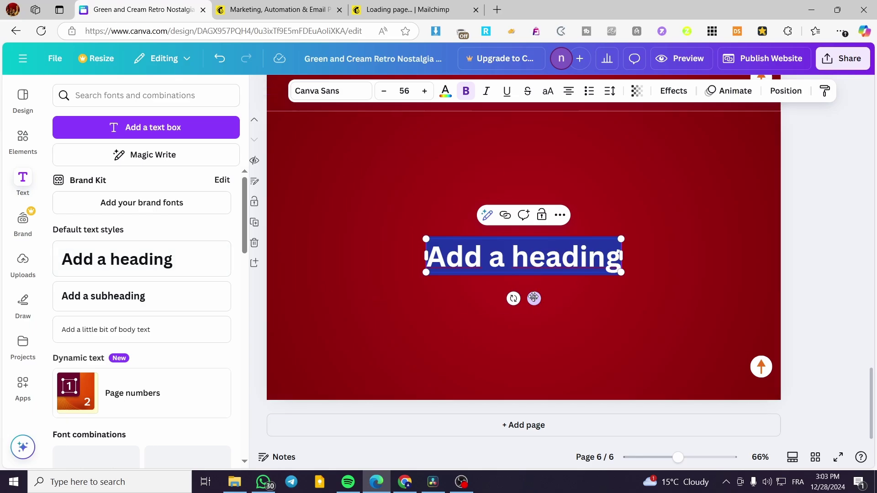
pyautogui.moveTo(534, 298); pyautogui.dragTo(535, 181)
pyautogui.click(446, 91)
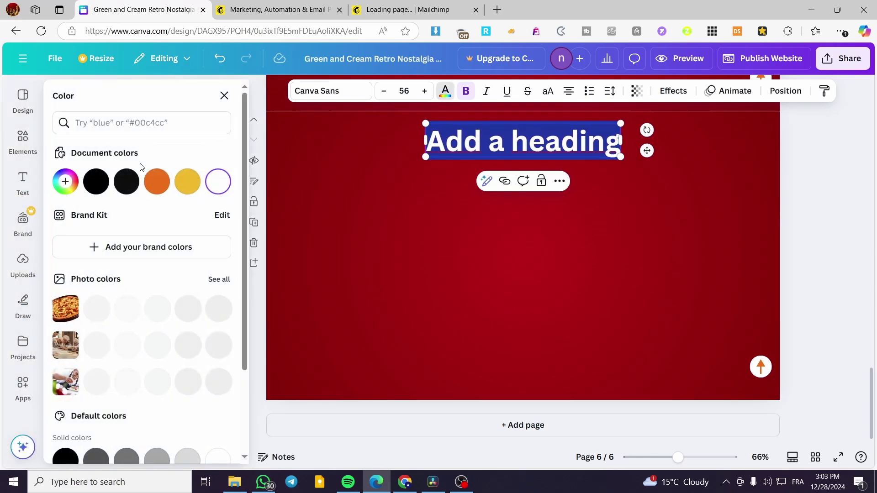
pyautogui.click(219, 180)
# Step: Replace the heading's placeholder text with "Sign Up"
pyautogui.click(613, 139)
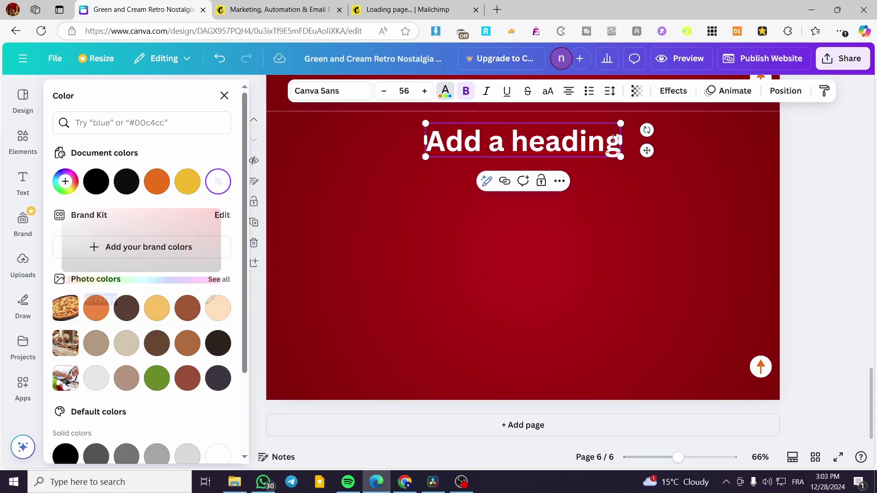
pyautogui.tripleClick(600, 142)
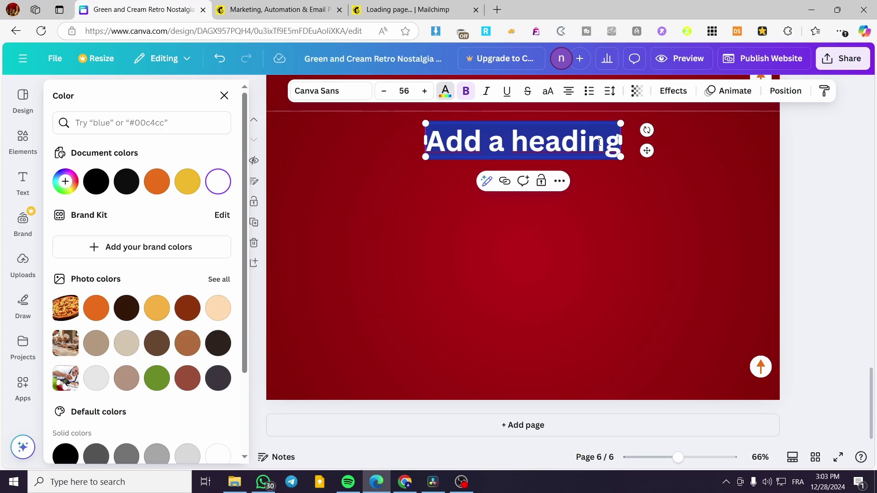
pyautogui.write('Sign')
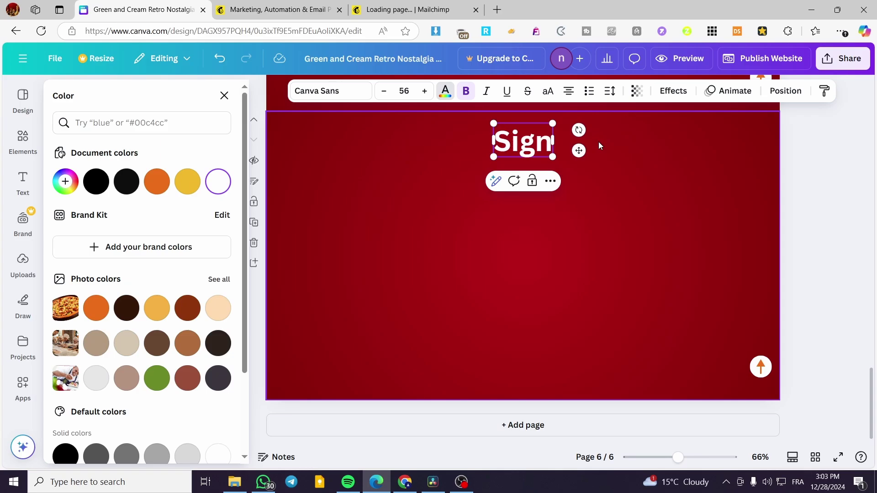
pyautogui.write(' Up')
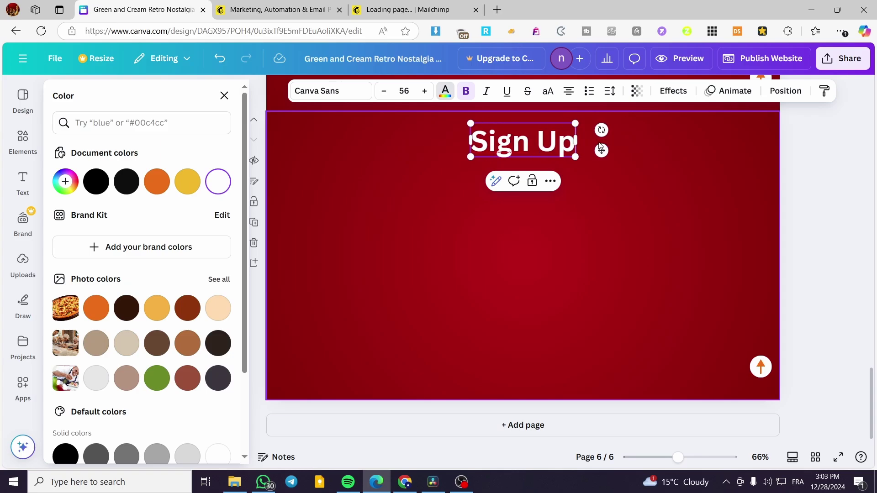
# Step: Replace the new page's heading text with "Subscribe for more!"
pyautogui.press('BackSpace')
pyautogui.press('BackSpace')
pyautogui.press('BackSpace')
pyautogui.press('BackSpace')
pyautogui.press('BackSpace')
pyautogui.press('BackSpace')
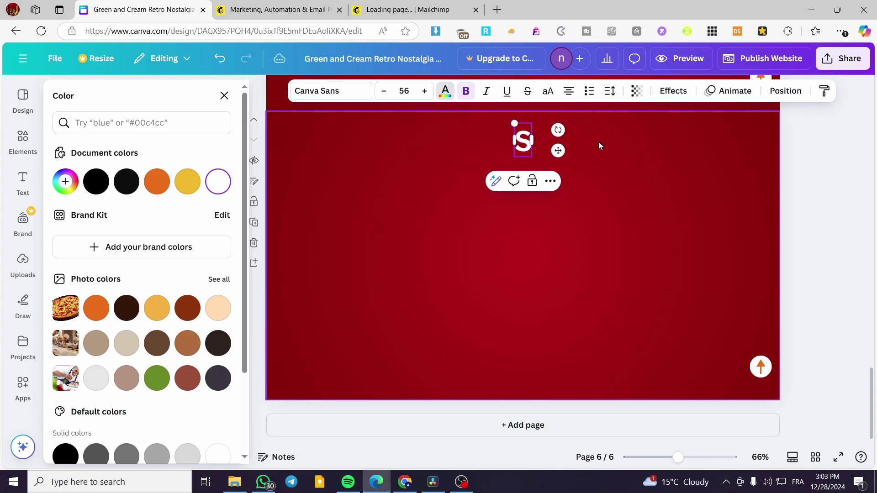
pyautogui.write('ubsc')
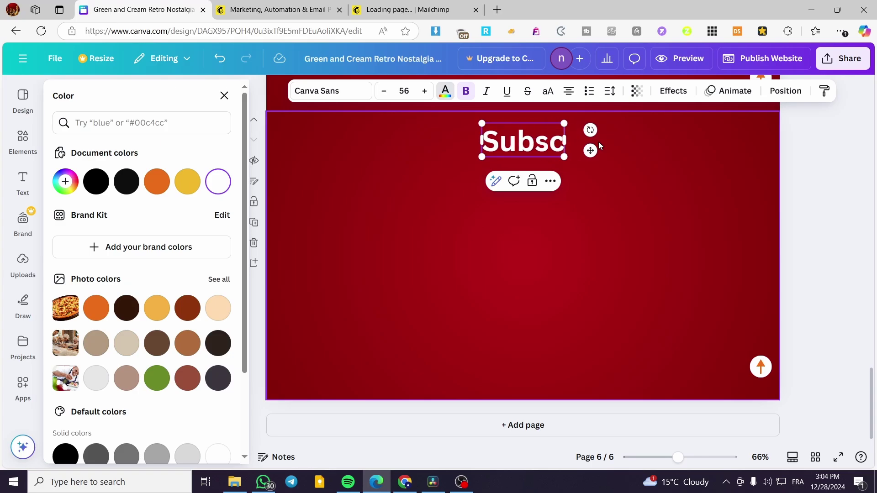
pyautogui.write('ribe for m')
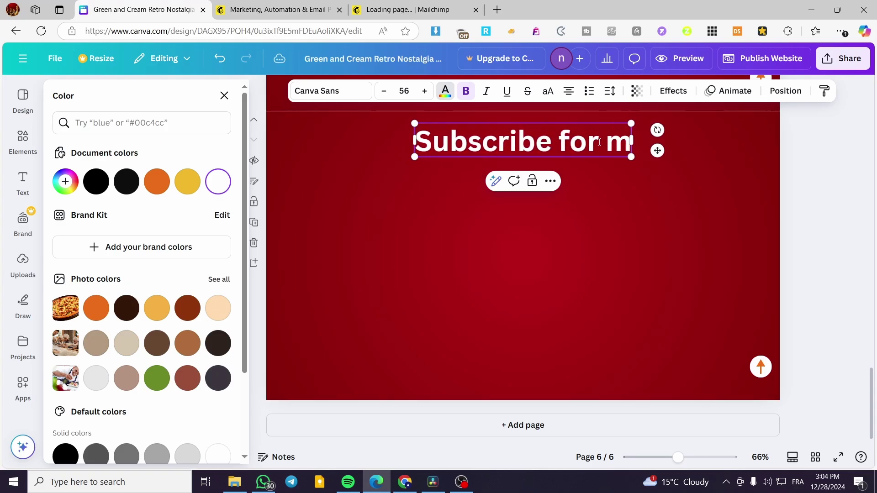
pyautogui.write('ore!')
pyautogui.press('BackSpace')
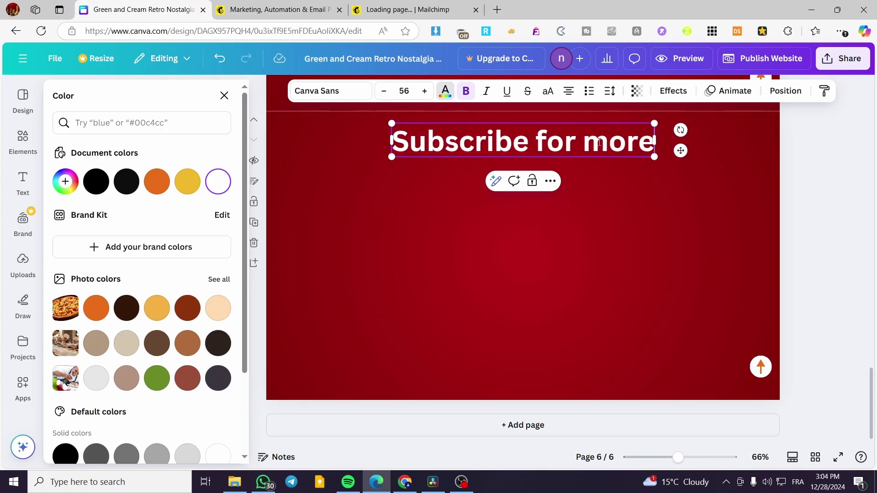
pyautogui.write('!')
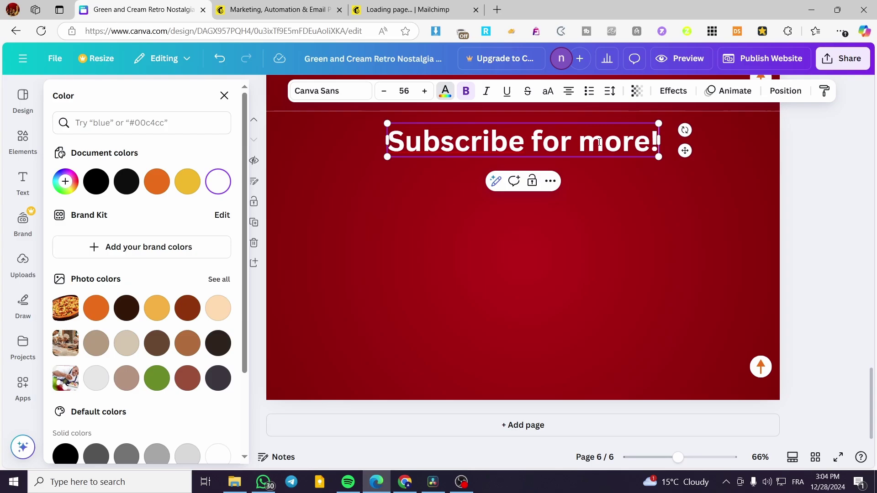
pyautogui.click(828, 214)
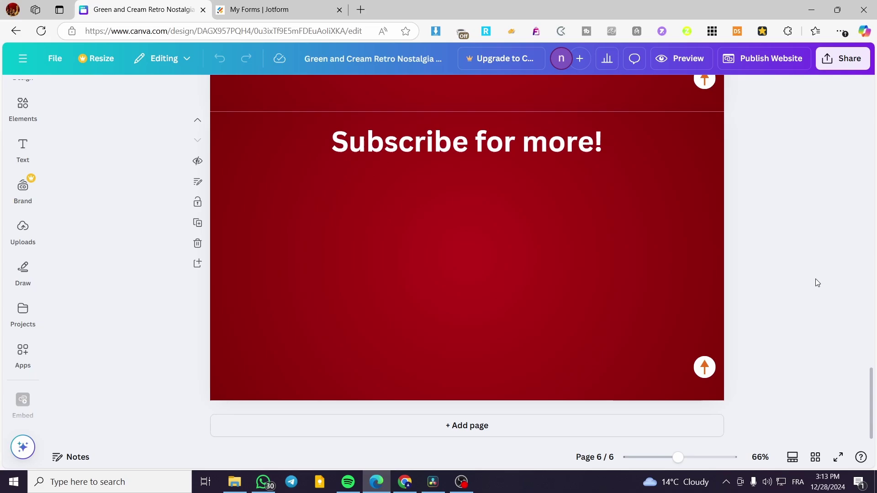
# Step: Switch to Jotform and start creating a new form from a template
pyautogui.scroll(5, 639, 264)
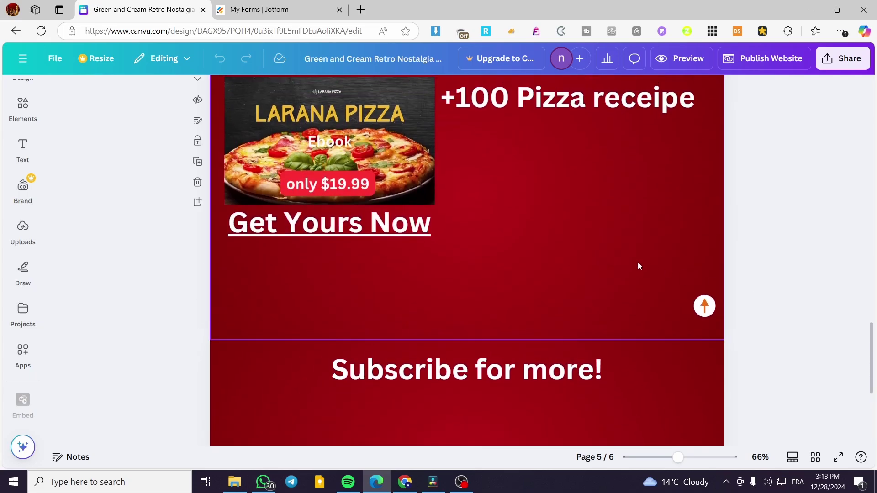
pyautogui.click(256, 9)
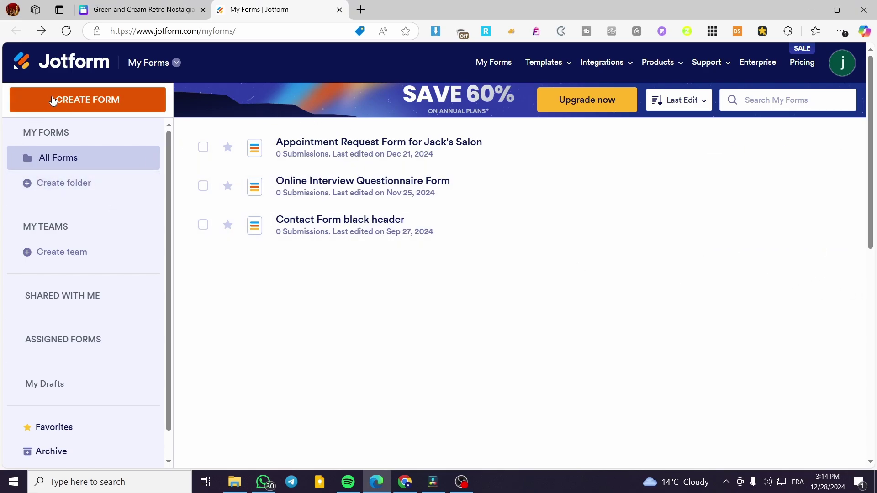
pyautogui.click(53, 101)
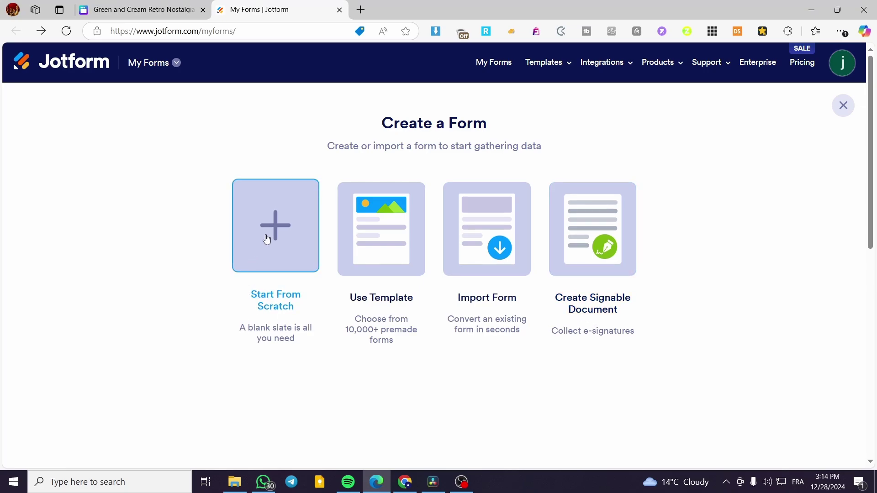
pyautogui.click(392, 220)
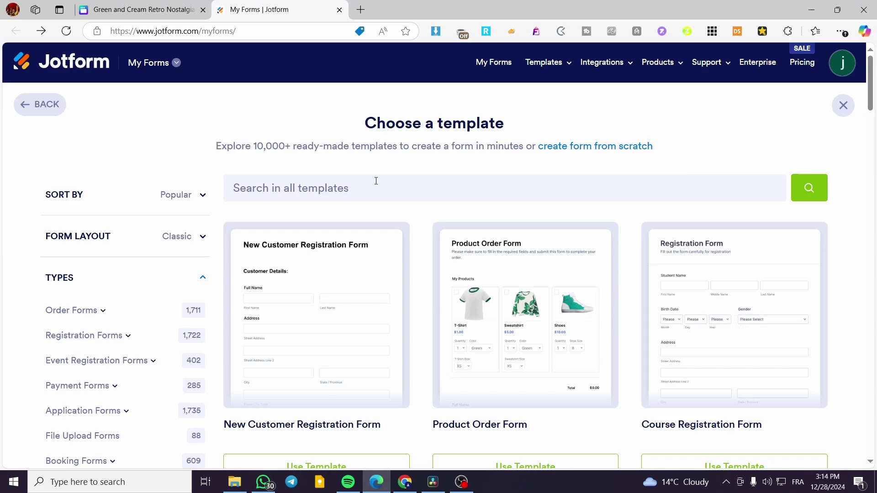
# Step: Filter the form templates by type to show only Signup Forms
pyautogui.click(376, 182)
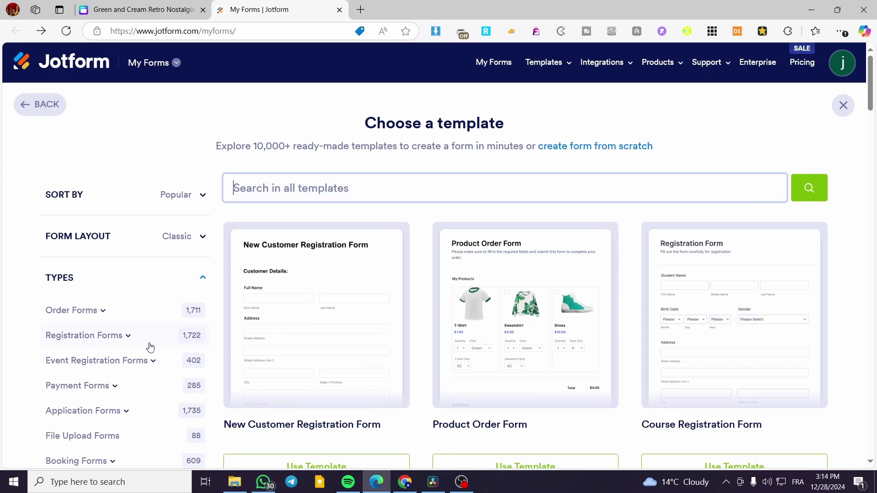
pyautogui.scroll(-1, 151, 338)
pyautogui.click(129, 279)
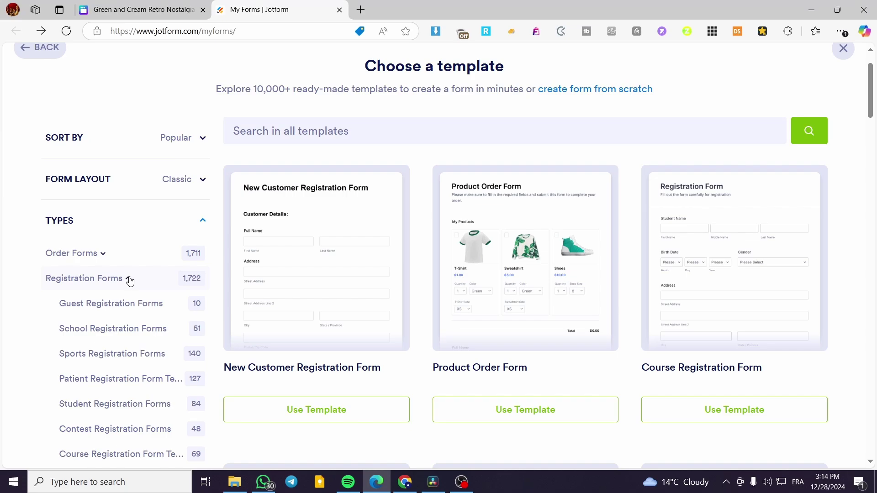
pyautogui.scroll(-6, 118, 304)
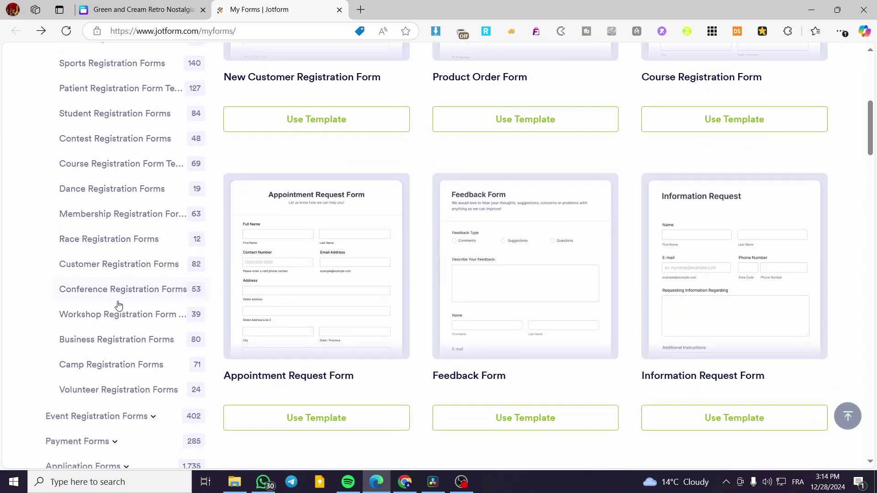
pyautogui.scroll(-6, 118, 306)
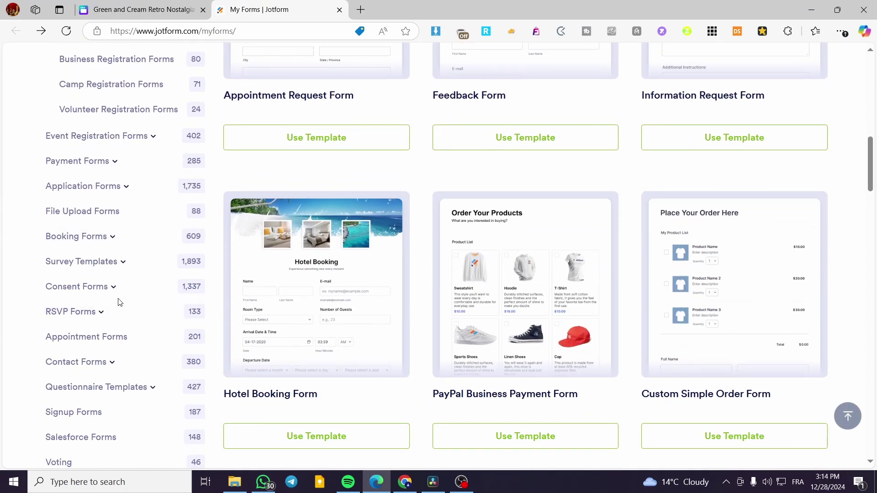
pyautogui.scroll(-1, 118, 302)
pyautogui.click(88, 354)
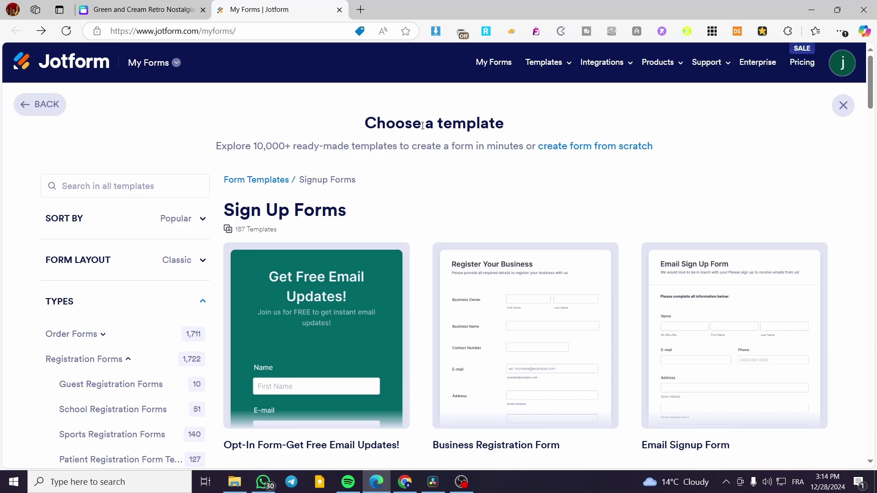
# Step: Browse the sign-up templates, preview "Opt-In Form-Get Free Email Updates!" and use it for the new form
pyautogui.scroll(-1, 744, 274)
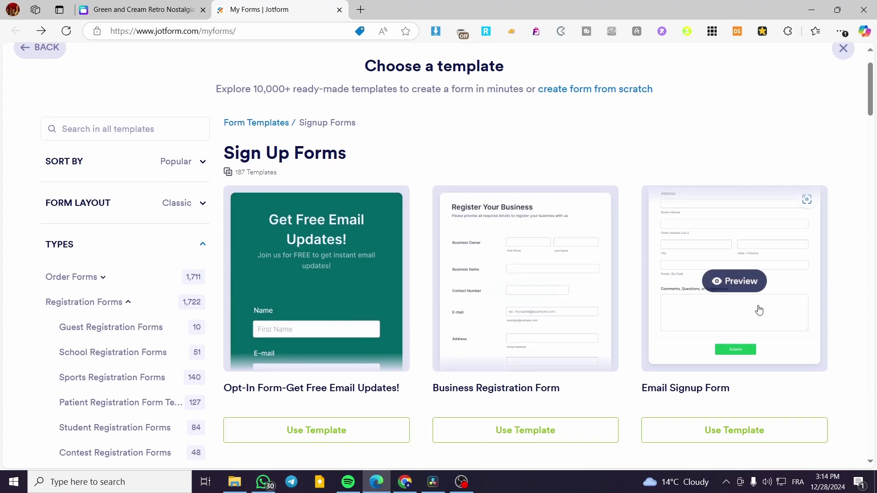
pyautogui.scroll(-7, 395, 317)
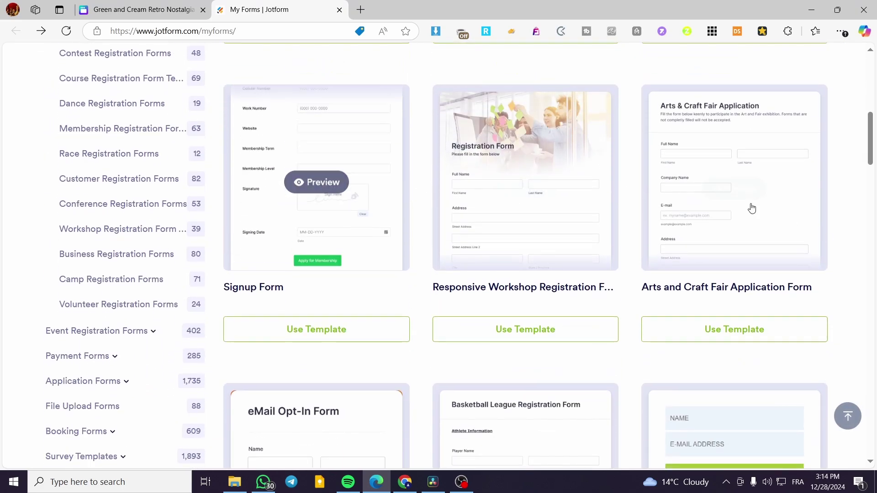
pyautogui.scroll(-5, 725, 233)
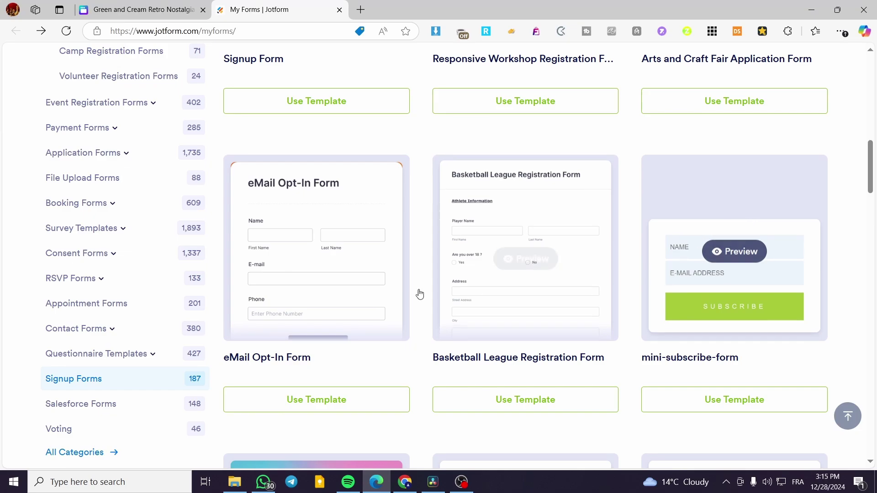
pyautogui.scroll(-5, 300, 278)
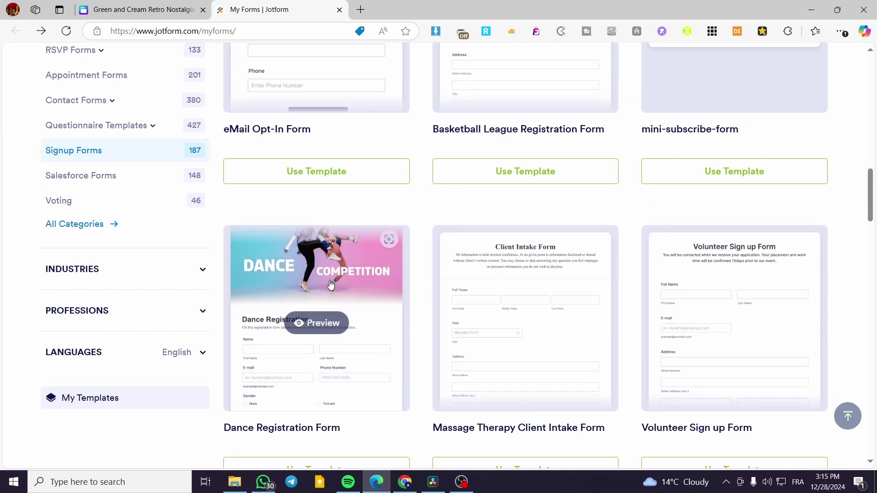
pyautogui.scroll(-15, 850, 282)
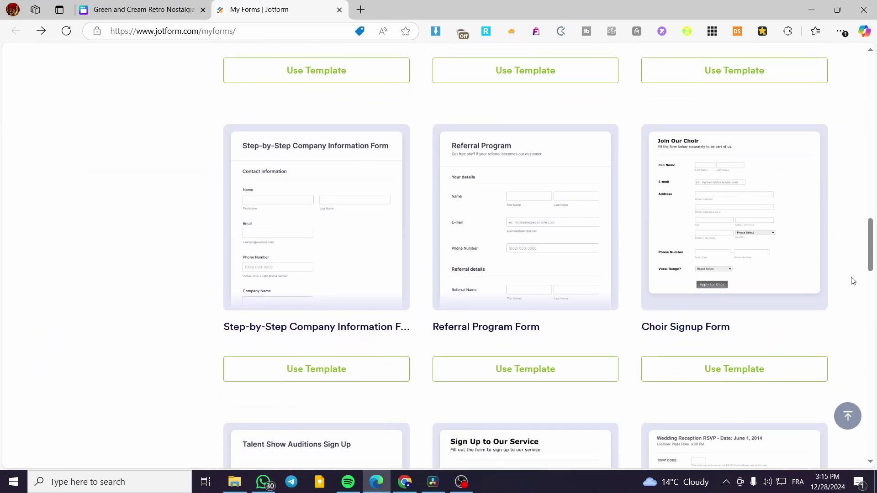
pyautogui.moveTo(865, 302); pyautogui.dragTo(871, 96)
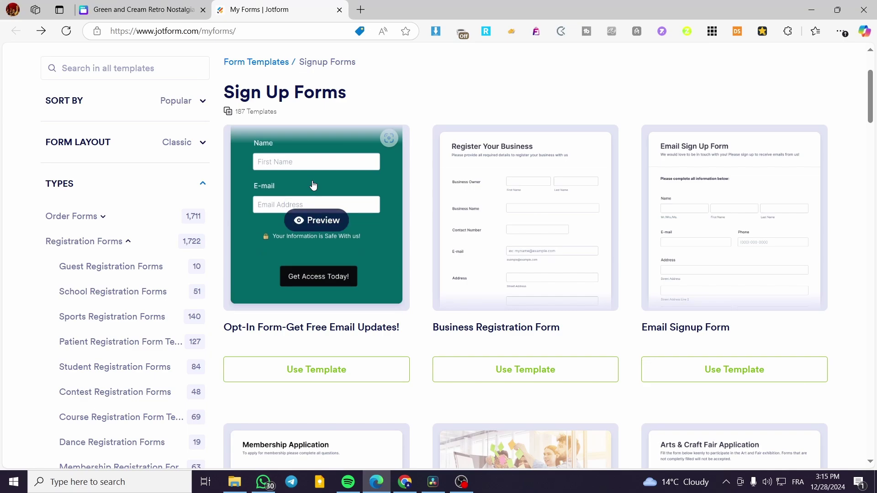
pyautogui.click(314, 185)
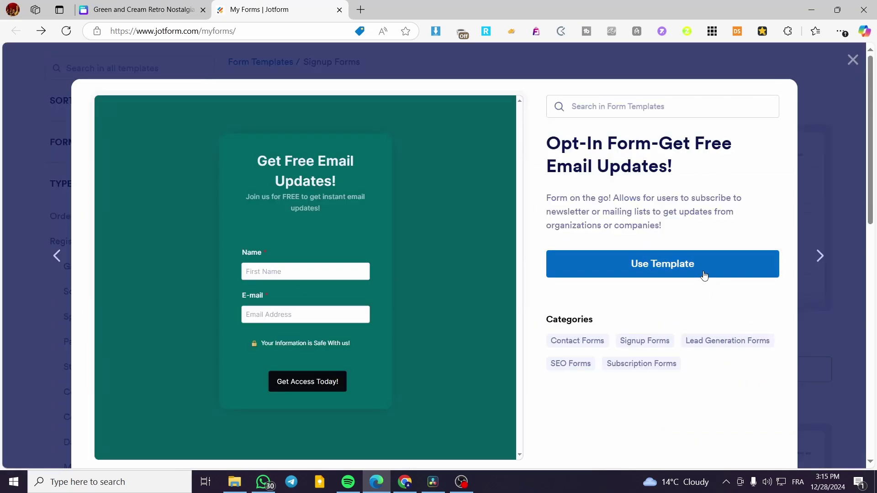
pyautogui.click(685, 276)
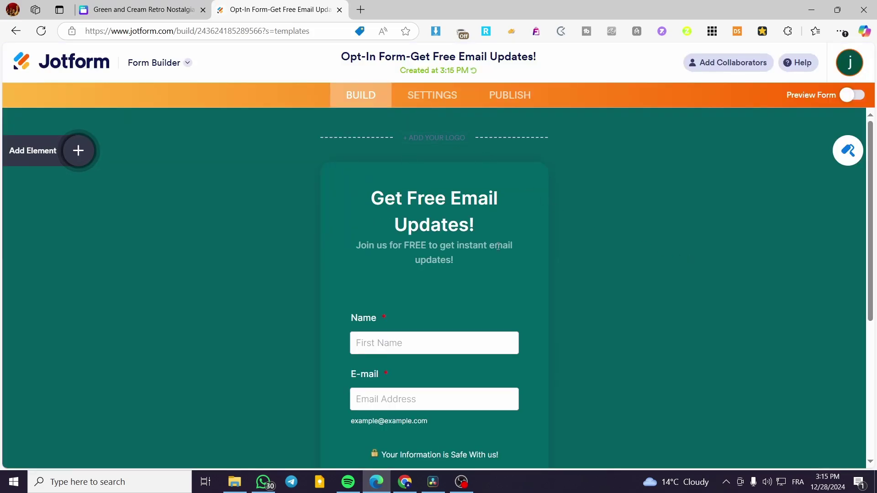
# Step: Add the green Comodo Secure image from the saved images as the form's logo
pyautogui.click(450, 143)
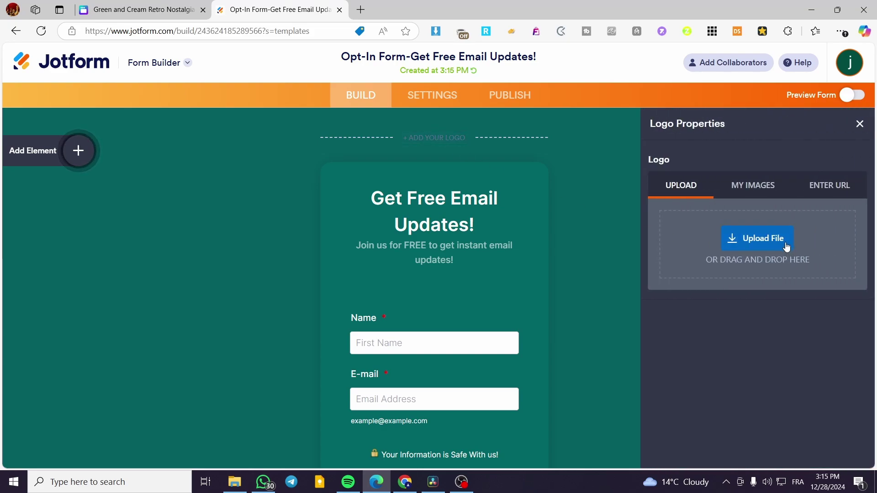
pyautogui.click(777, 195)
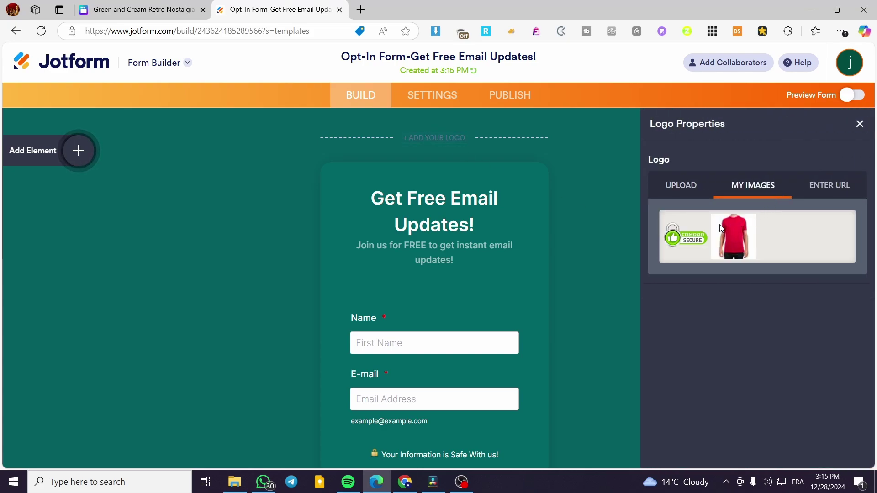
pyautogui.click(680, 240)
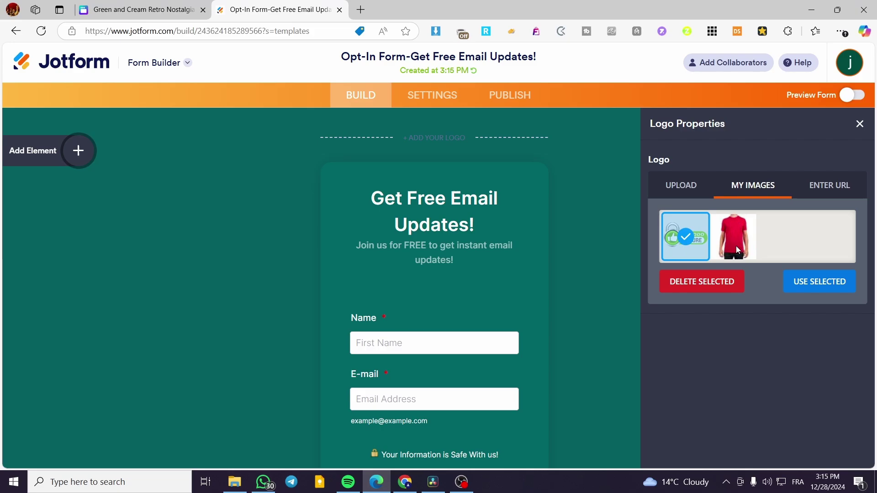
pyautogui.click(799, 286)
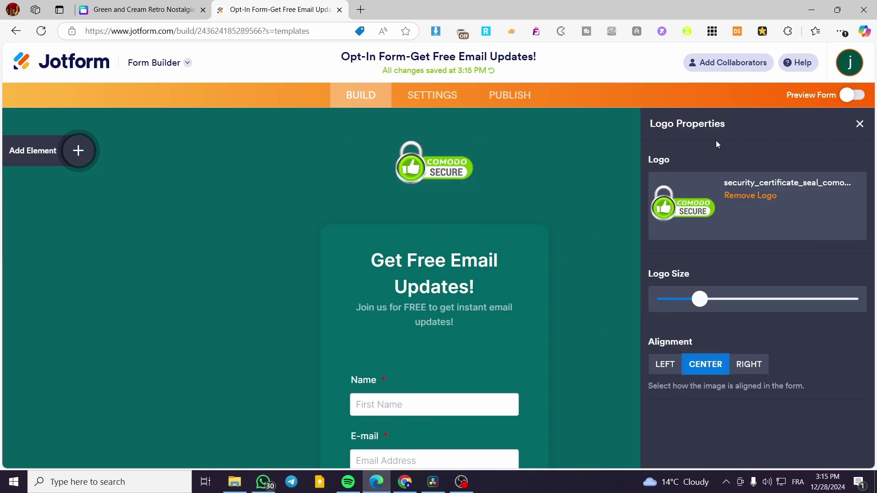
pyautogui.click(867, 128)
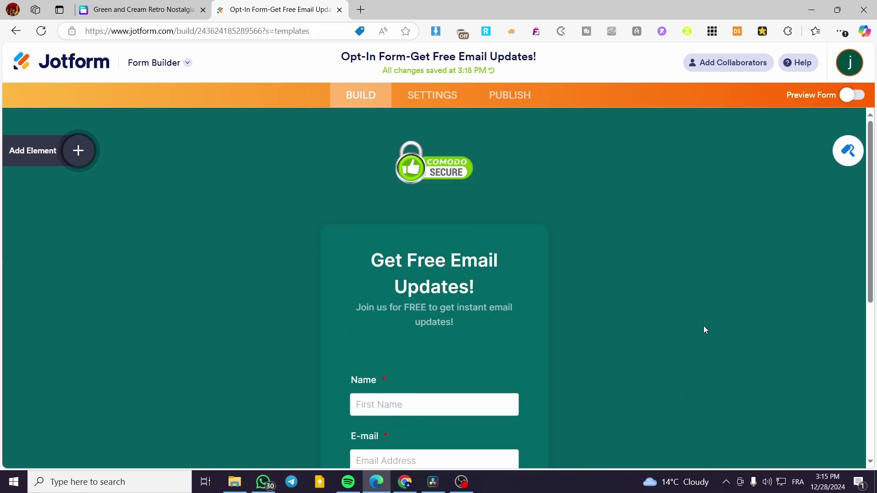
# Step: Open the form designer and examine its colour settings and the page image upload options
pyautogui.click(848, 151)
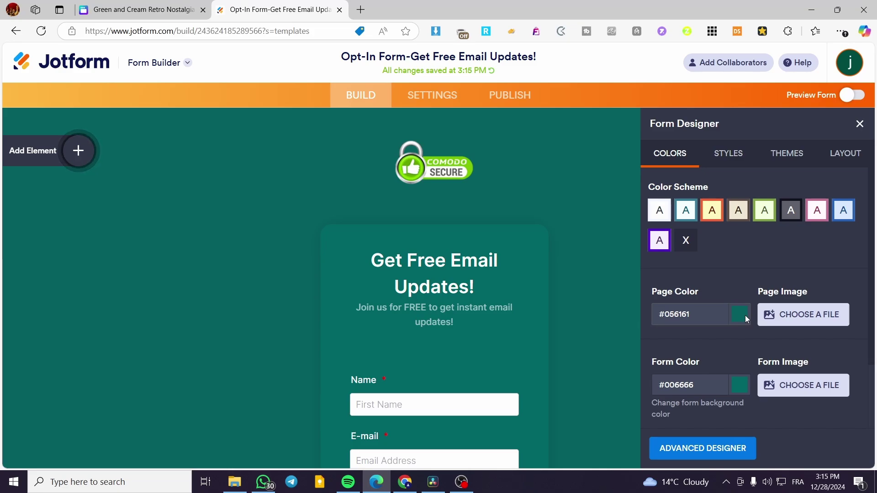
pyautogui.scroll(-2, 555, 349)
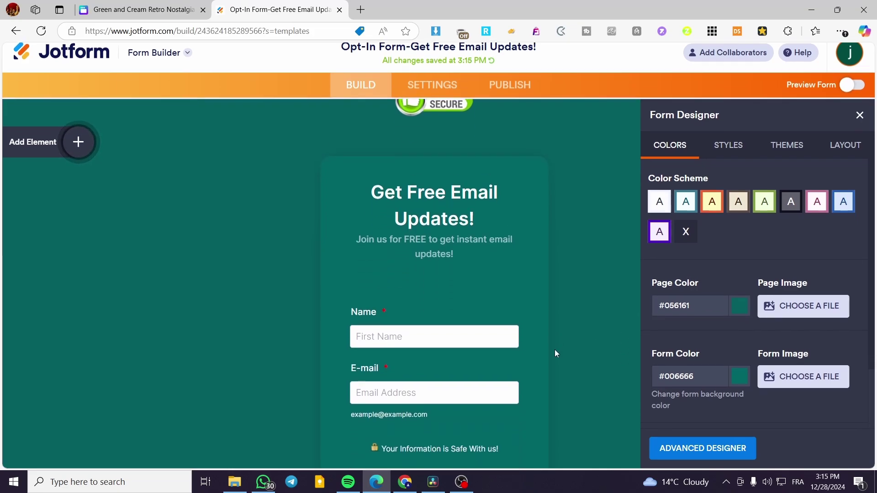
pyautogui.scroll(-2, 555, 350)
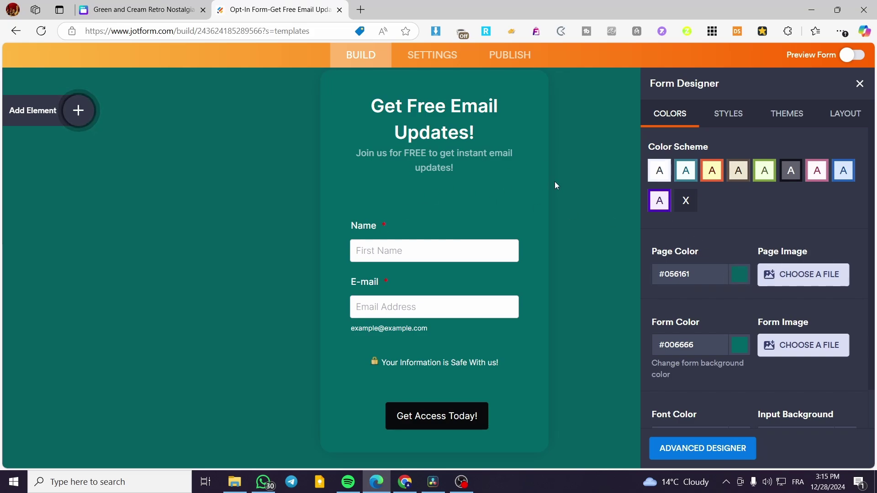
pyautogui.click(787, 276)
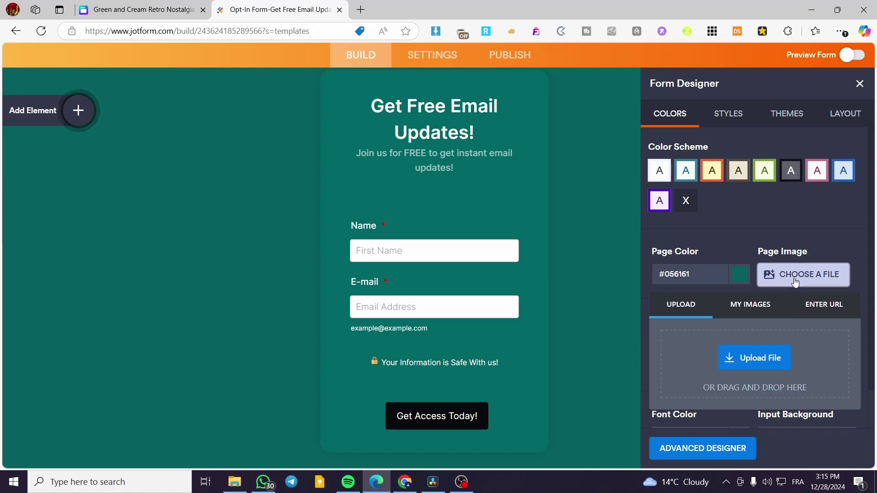
pyautogui.click(547, 241)
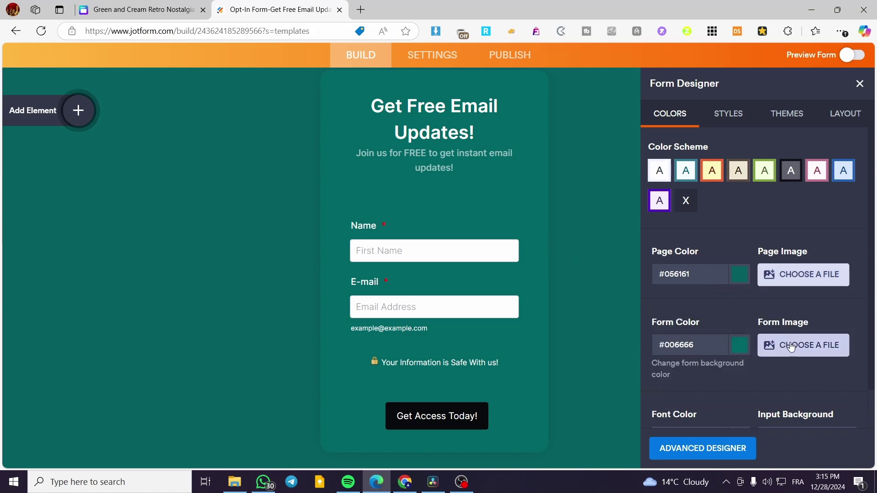
pyautogui.scroll(-1, 731, 329)
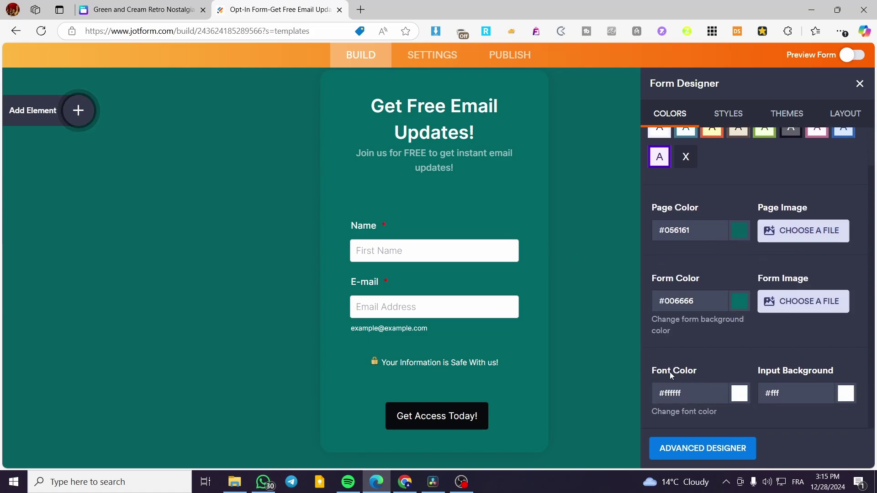
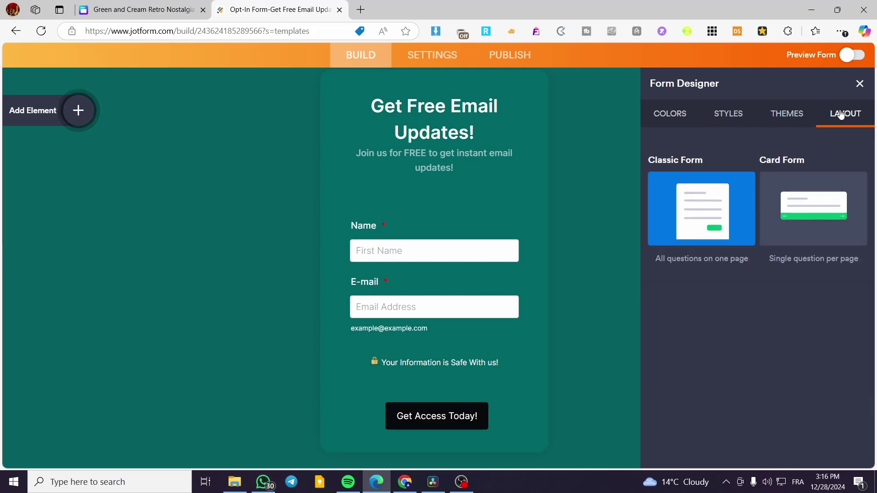
# Step: Examine the form layout's Name field properties, including its label alignment, required setting, width, validation and character limit
pyautogui.click(468, 257)
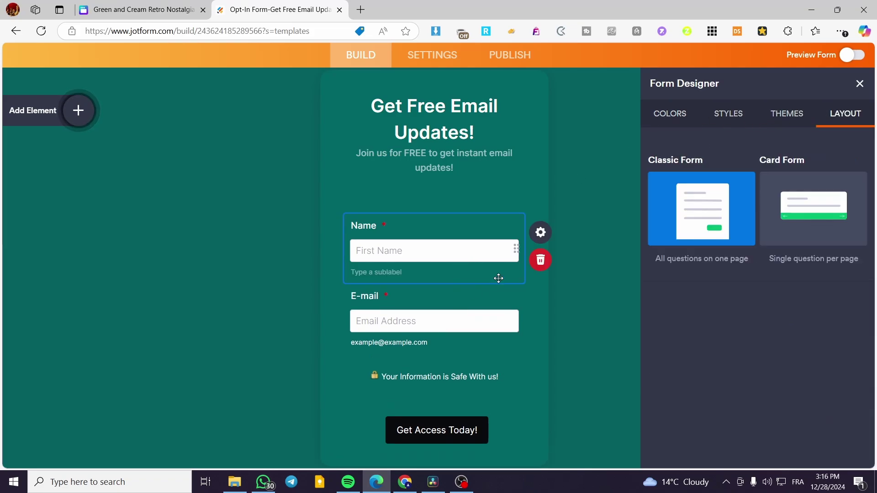
pyautogui.click(541, 232)
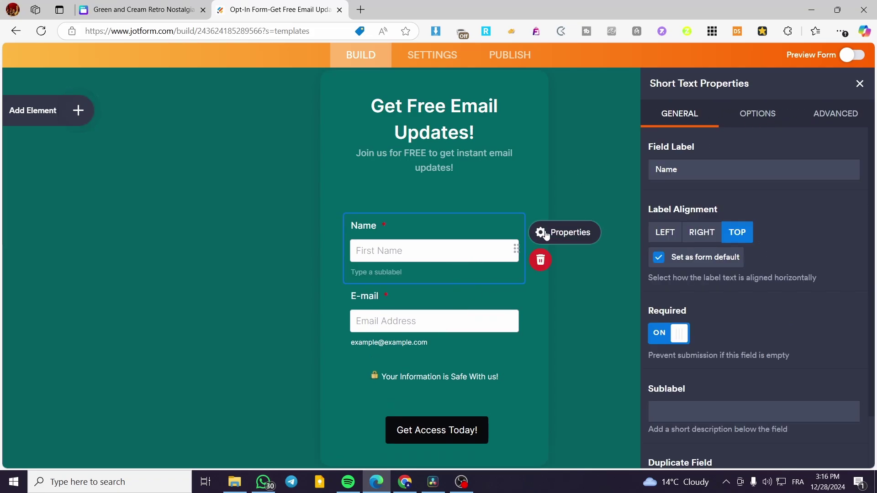
pyautogui.click(757, 113)
pyautogui.click(465, 137)
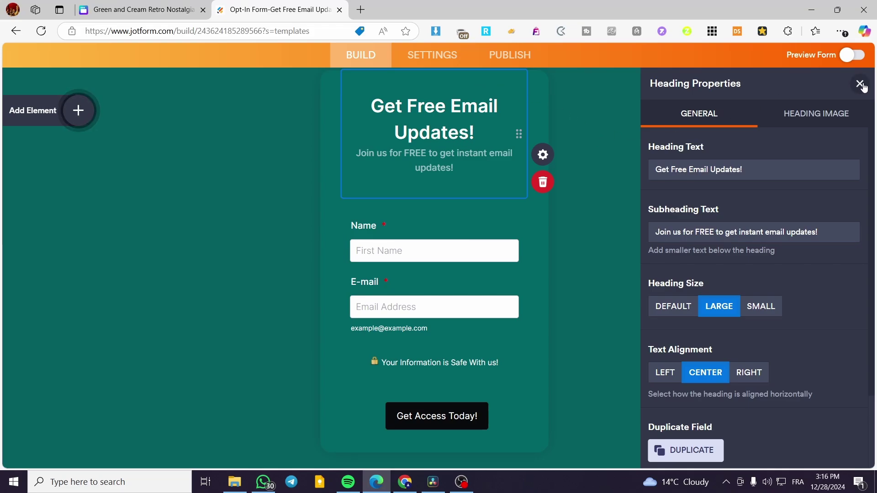
pyautogui.click(392, 245)
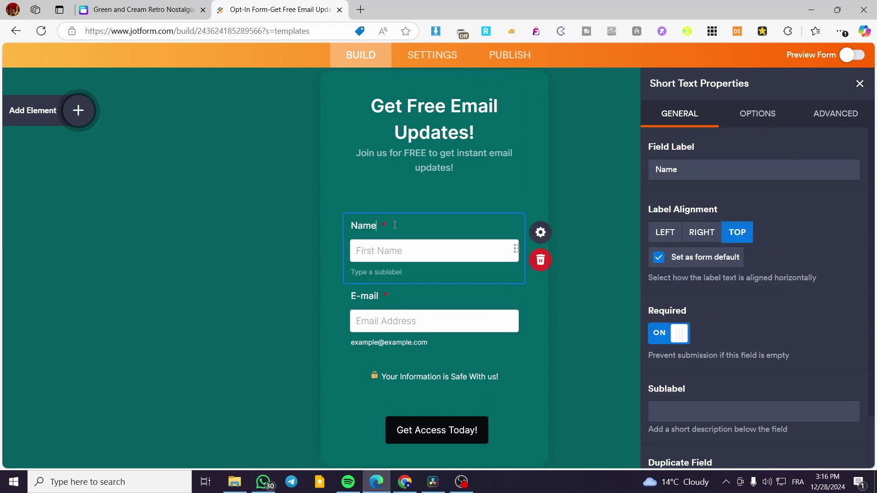
pyautogui.click(443, 370)
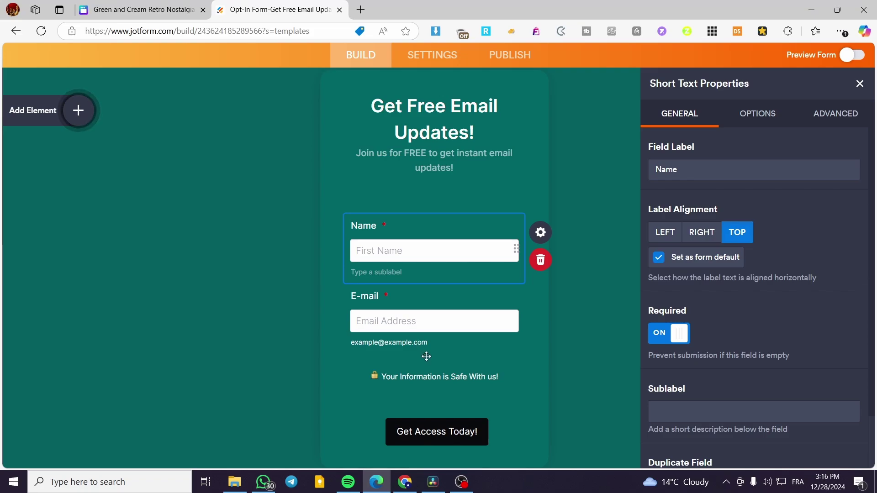
pyautogui.click(369, 228)
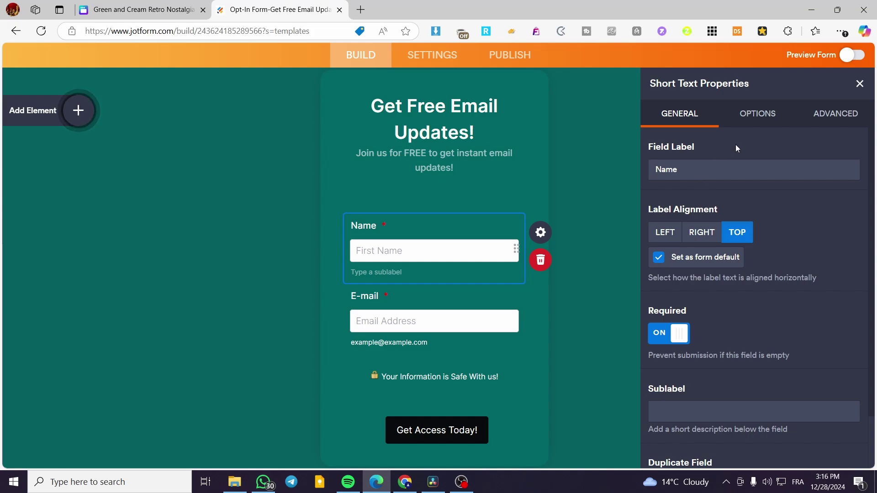
pyautogui.scroll(-1, 745, 232)
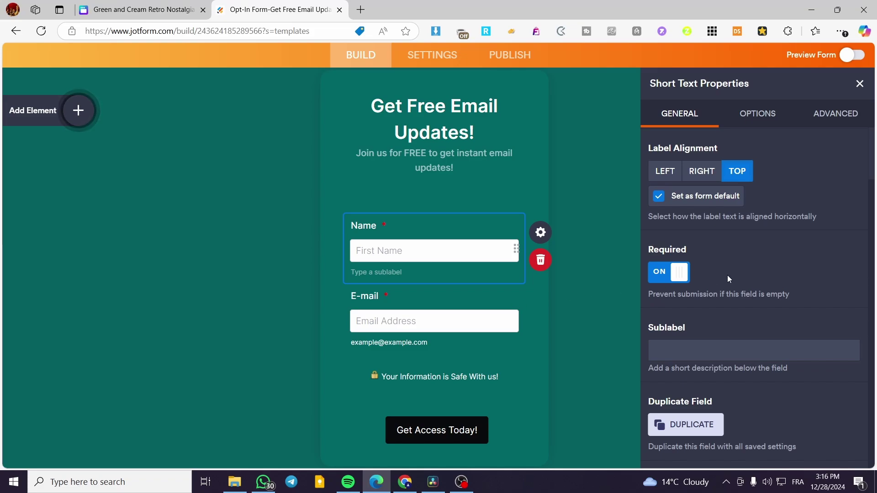
pyautogui.scroll(1, 727, 275)
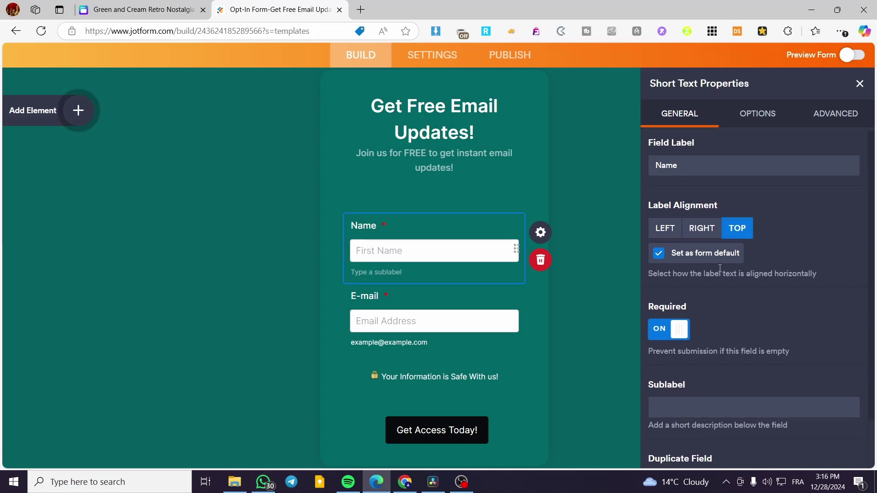
pyautogui.click(745, 114)
pyautogui.scroll(-1, 745, 233)
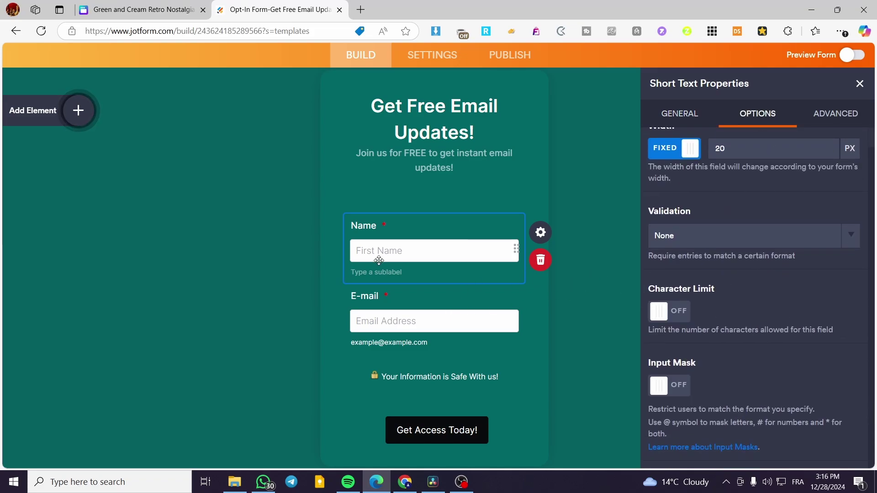
pyautogui.scroll(1, 810, 262)
pyautogui.click(680, 114)
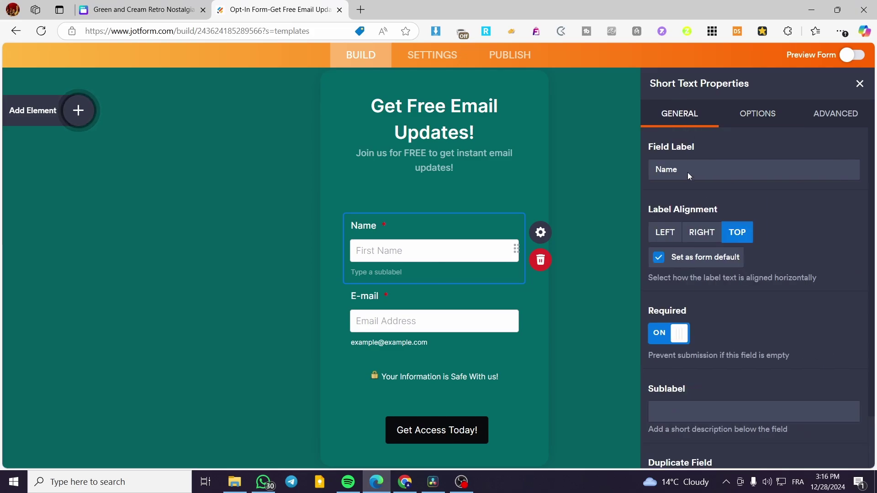
pyautogui.click(703, 406)
pyautogui.write('ph')
pyautogui.press('BackSpace')
pyautogui.press('BackSpace')
# Step: Set the Name field's placeholder text to "Full Name"
pyautogui.click(758, 114)
pyautogui.click(851, 117)
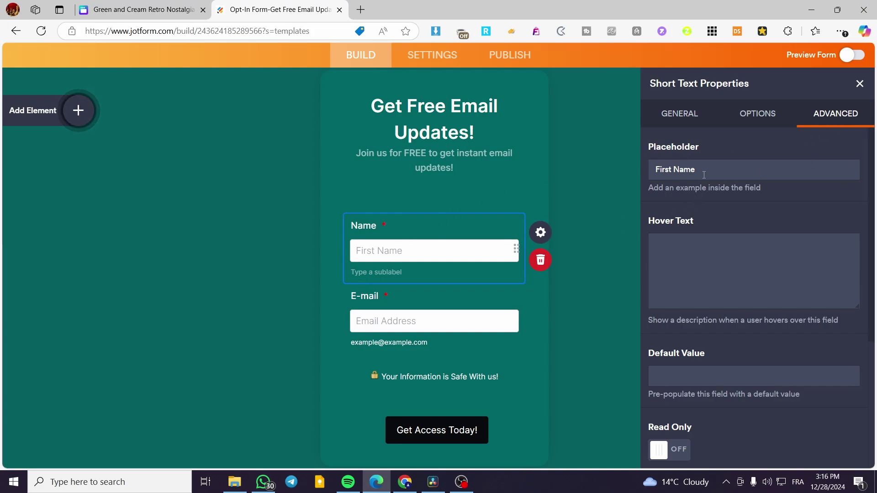
pyautogui.hotkey('ctrl', 'a')
pyautogui.write('Full Name')
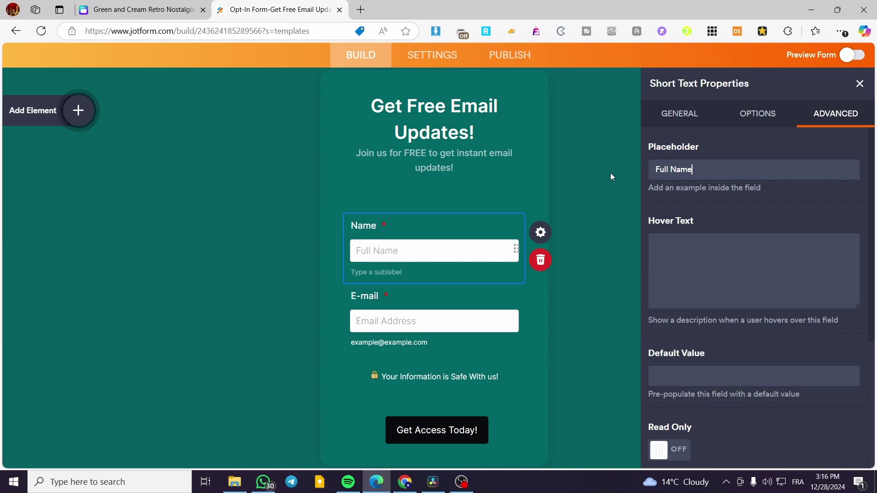
# Step: Try the right and left label alignments on the E-mail field and return it to top alignment
pyautogui.click(443, 330)
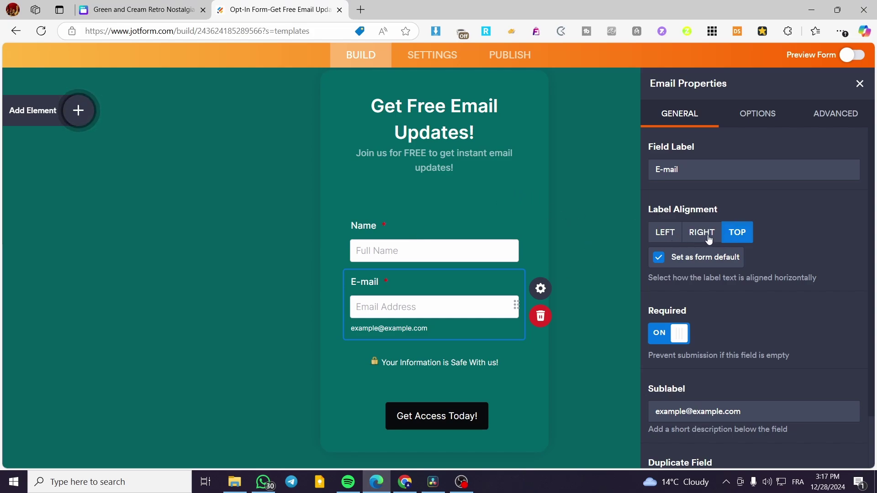
pyautogui.click(689, 234)
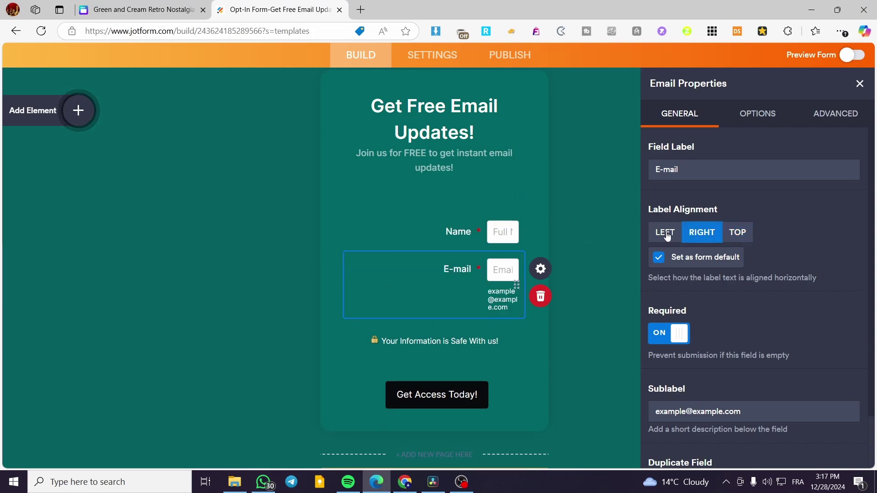
pyautogui.click(665, 233)
pyautogui.click(735, 232)
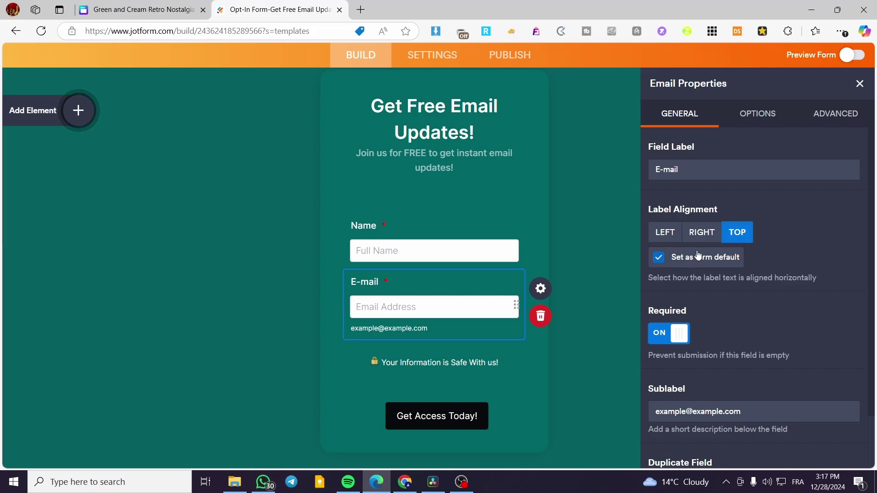
# Step: Turn on Disallow Free Addresses and the Confirmation Field for the E-mail field and close its properties
pyautogui.click(722, 117)
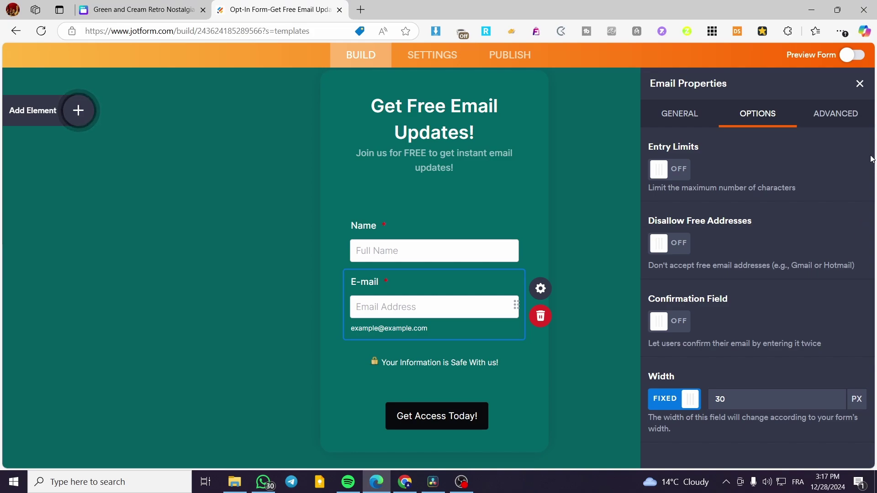
pyautogui.click(669, 244)
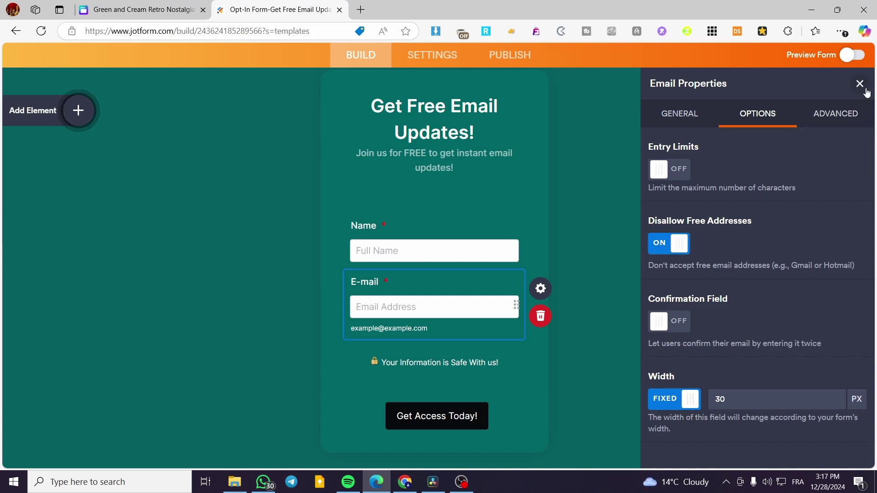
pyautogui.click(668, 324)
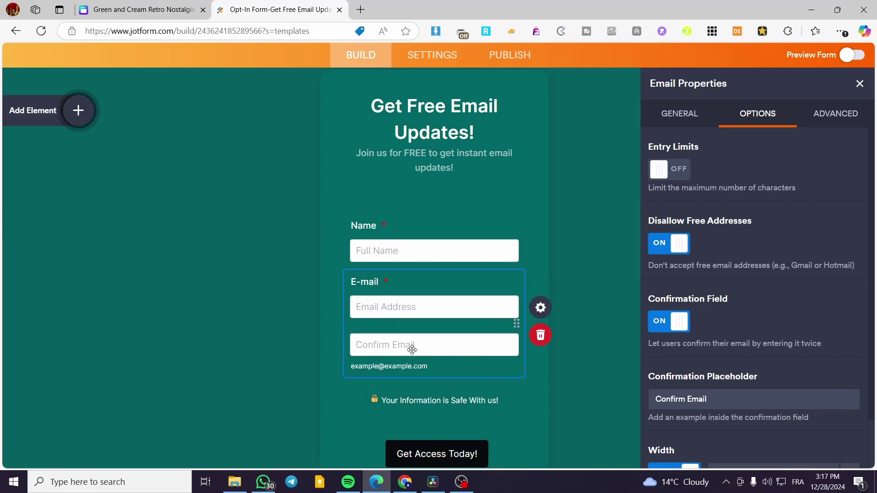
pyautogui.click(860, 83)
# Step: Change the submit button's text to "Sign Up" and close its properties
pyautogui.scroll(-1, 502, 304)
pyautogui.scroll(-2, 532, 302)
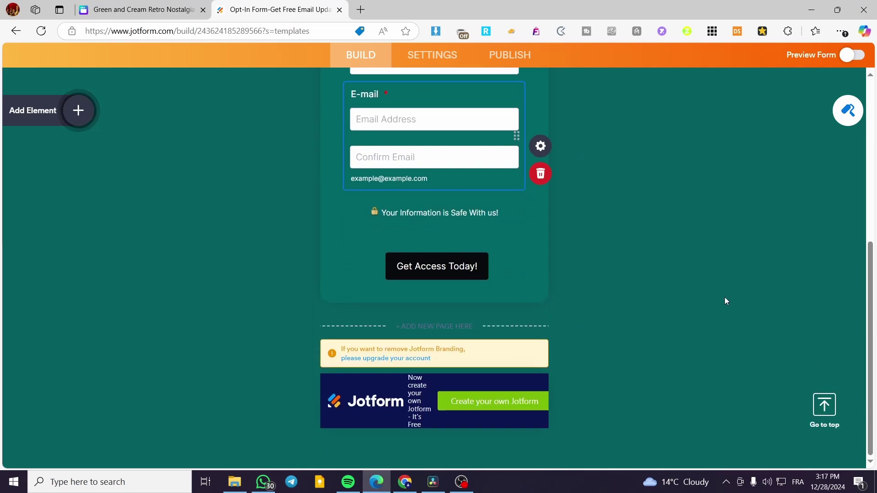
pyautogui.click(456, 272)
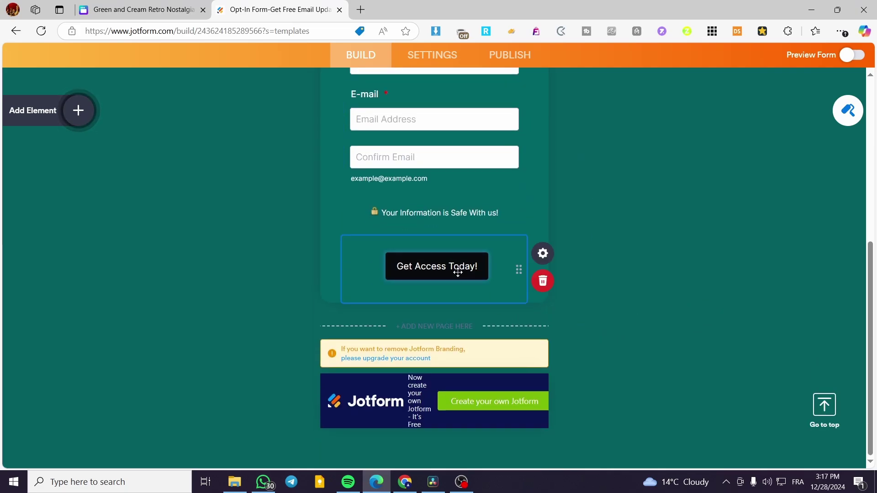
pyautogui.click(546, 255)
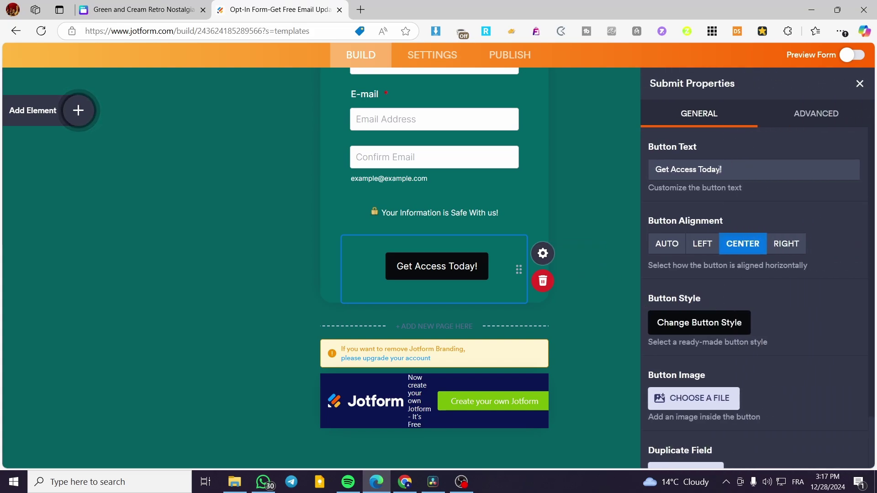
pyautogui.moveTo(722, 169); pyautogui.dragTo(635, 169)
pyautogui.write('Sign u')
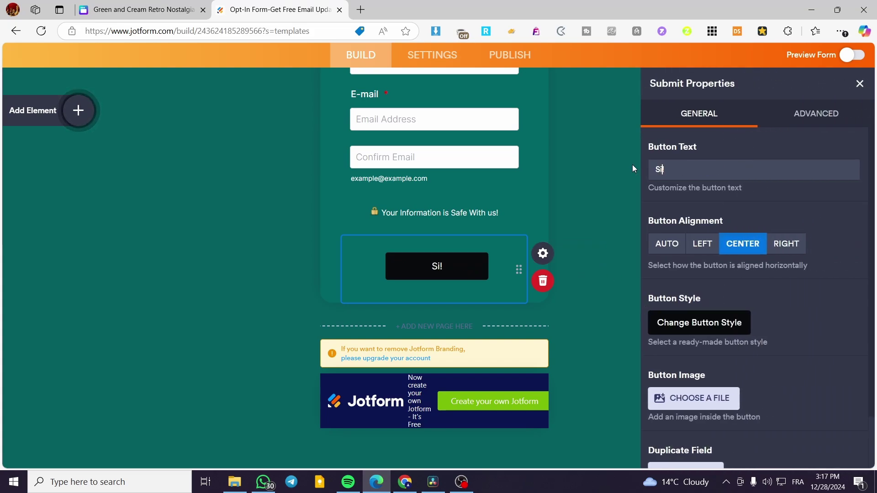
pyautogui.press('BackSpace')
pyautogui.write('Uop')
pyautogui.press('BackSpace')
pyautogui.press('BackSpace')
pyautogui.write('p')
pyautogui.press('Delete')
pyautogui.scroll(-1, 762, 363)
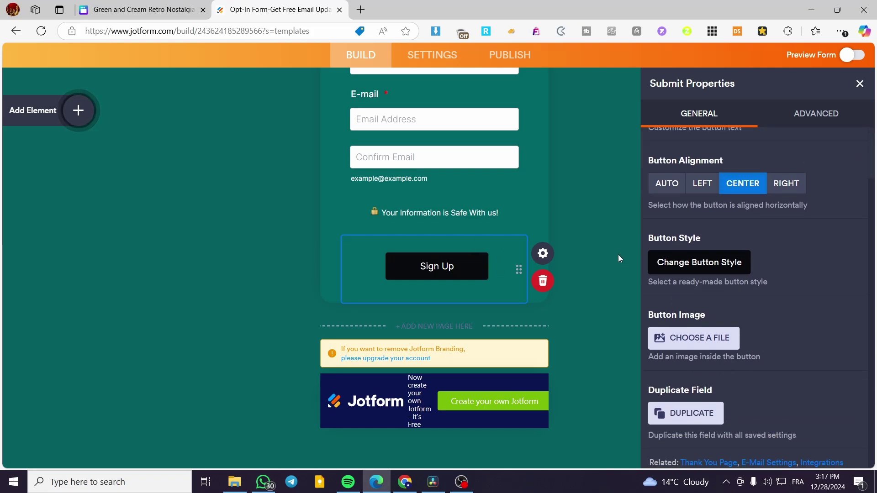
pyautogui.click(859, 83)
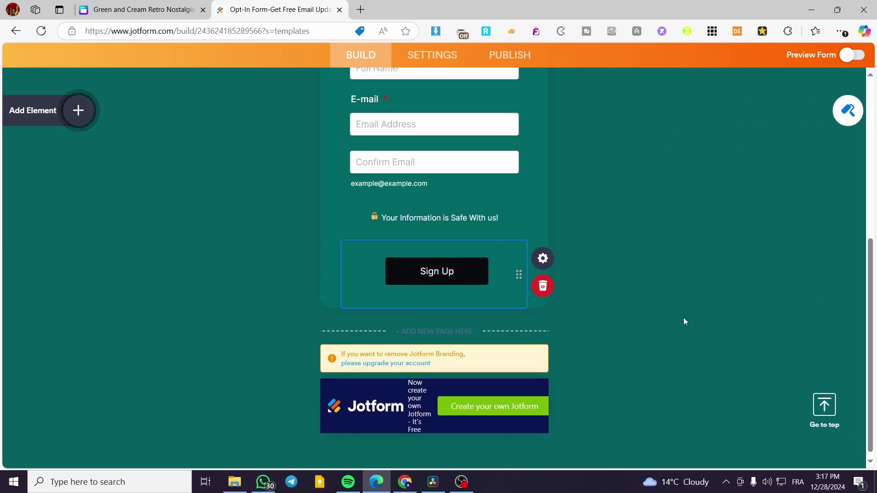
# Step: Review the form's settings for emails, conditions, the thank-you page, mobile notifications and general form properties
pyautogui.scroll(10, 686, 321)
pyautogui.click(439, 98)
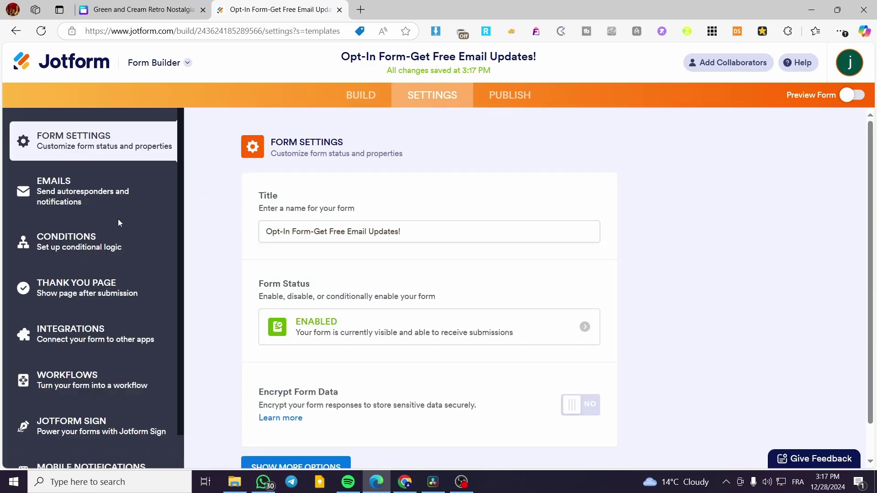
pyautogui.click(121, 191)
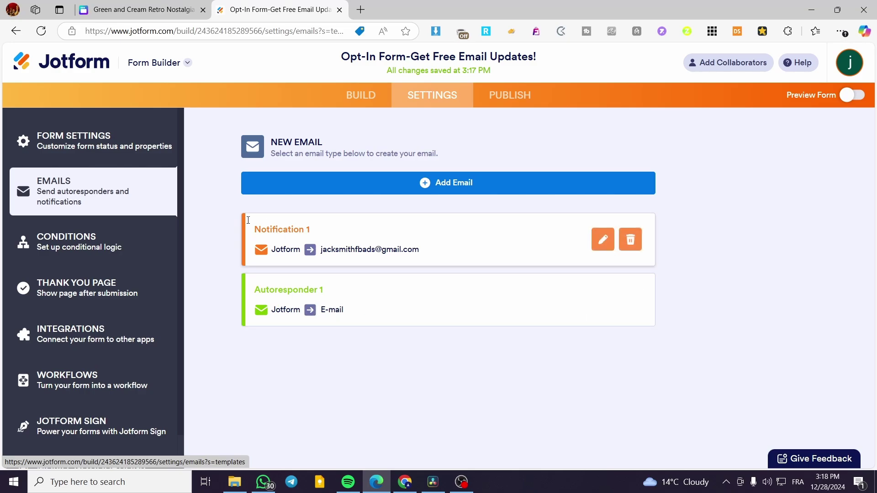
pyautogui.click(83, 248)
pyautogui.click(108, 285)
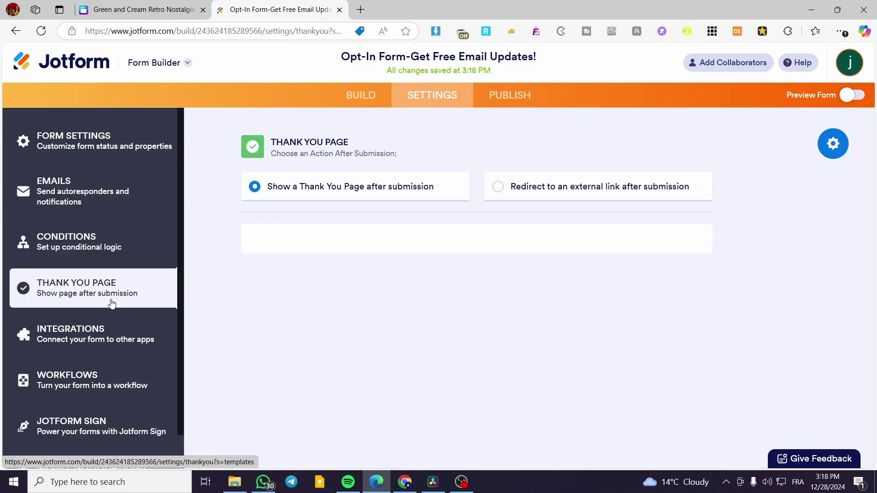
pyautogui.scroll(-2, 500, 318)
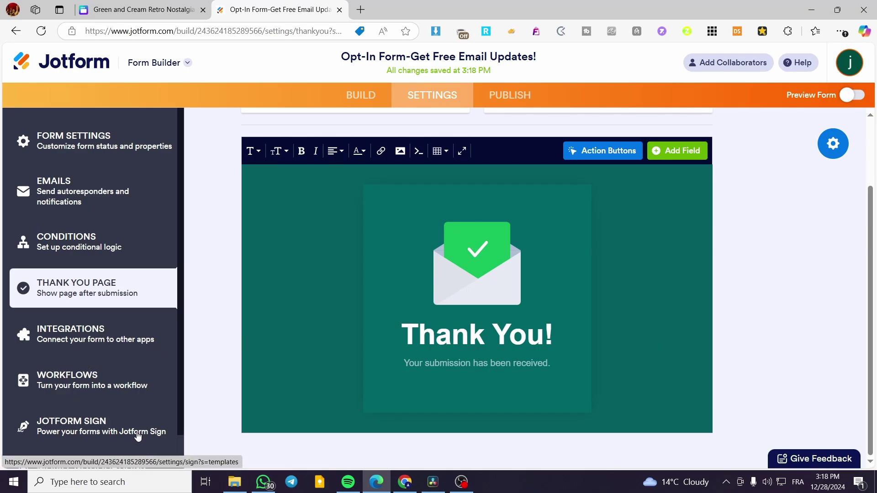
pyautogui.scroll(-1, 138, 429)
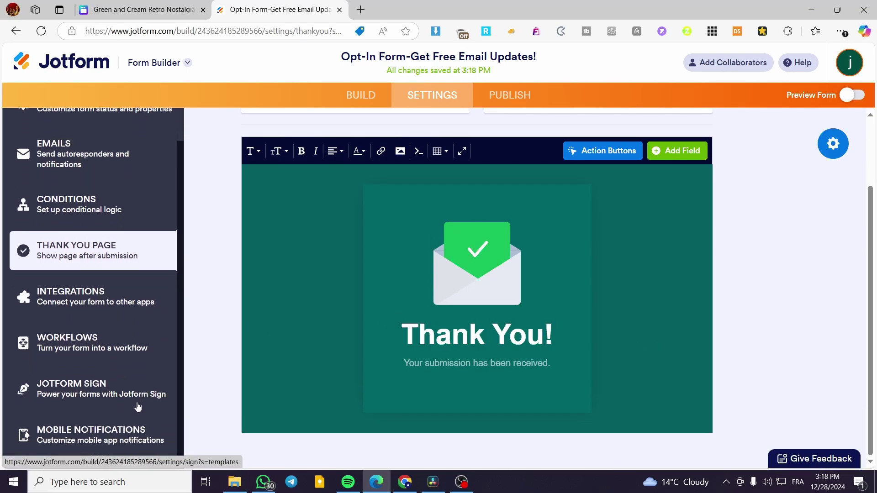
pyautogui.click(121, 437)
pyautogui.scroll(-5, 407, 392)
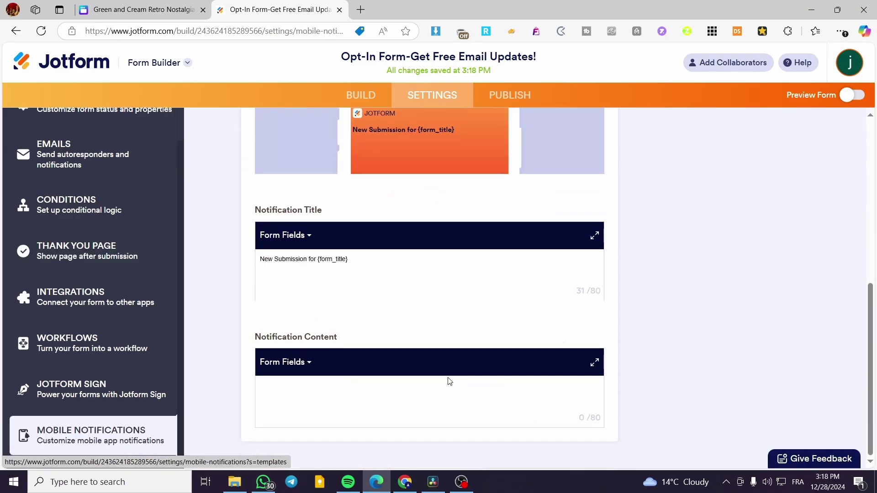
pyautogui.scroll(5, 446, 381)
pyautogui.scroll(1, 158, 247)
pyautogui.click(105, 138)
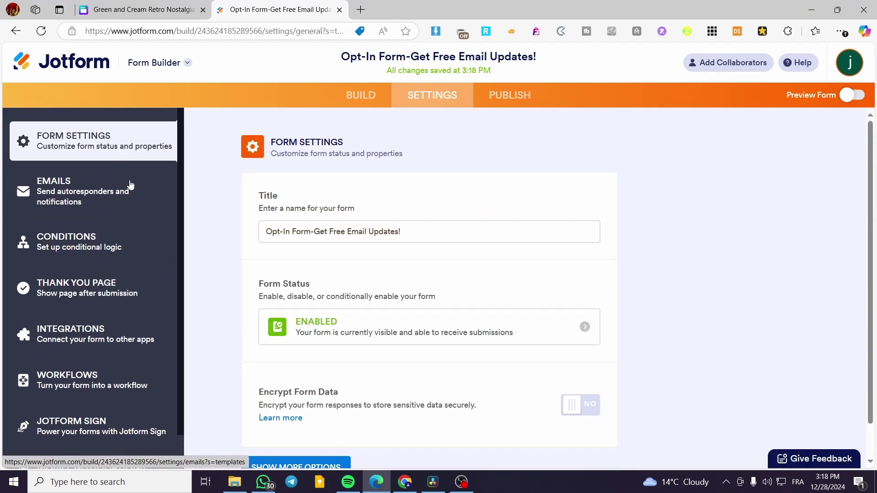
# Step: Open the form's publishing options and copy its direct share link
pyautogui.click(510, 105)
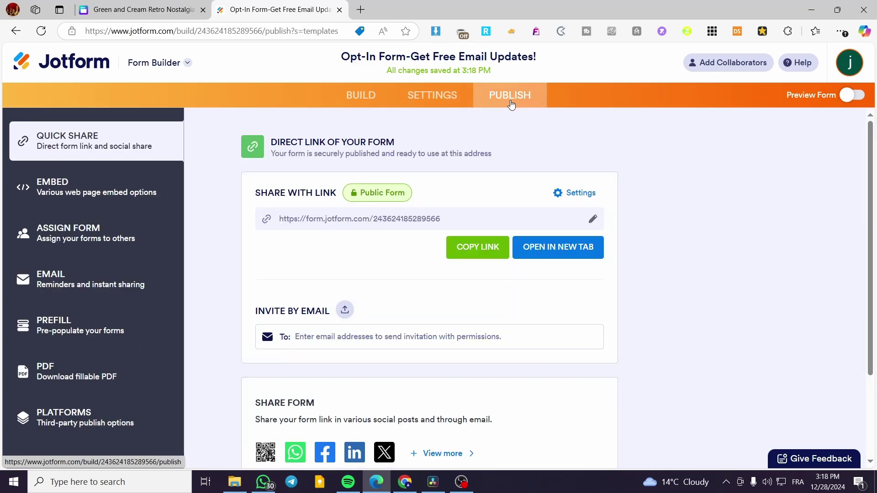
pyautogui.click(473, 249)
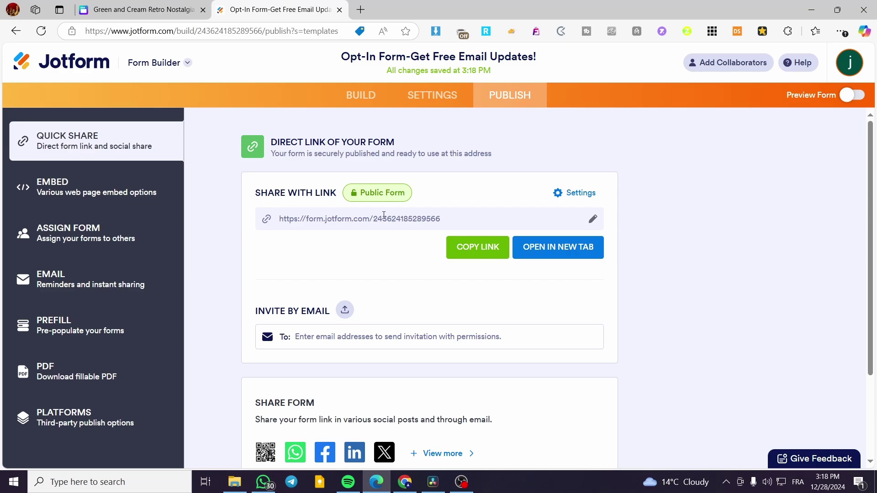
pyautogui.click(481, 247)
# Step: Switch back to the Canva website design and select the "Subscribe for more!" page
pyautogui.click(172, 4)
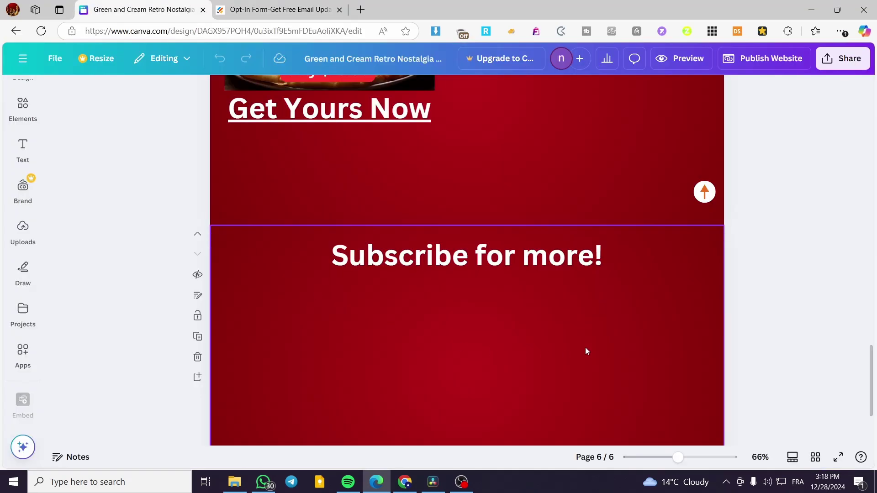
pyautogui.click(559, 338)
pyautogui.click(267, 6)
pyautogui.click(143, 7)
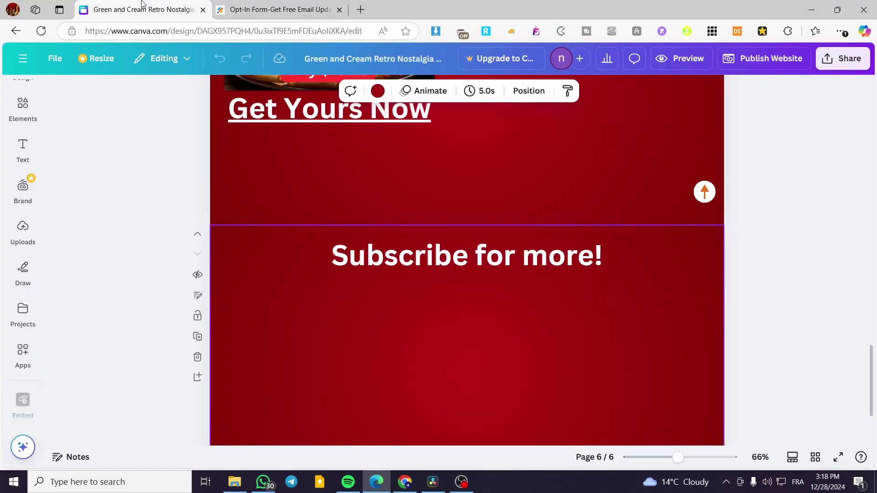
pyautogui.scroll(-2, 494, 340)
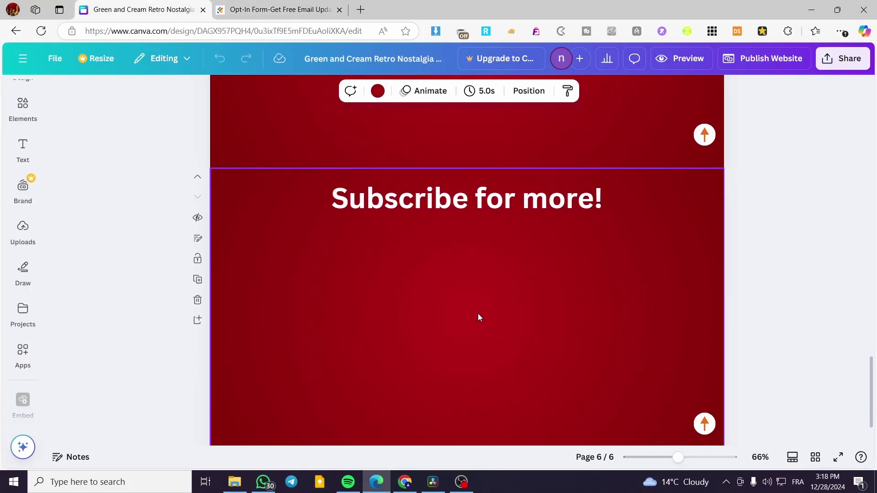
pyautogui.scroll(-2, 477, 316)
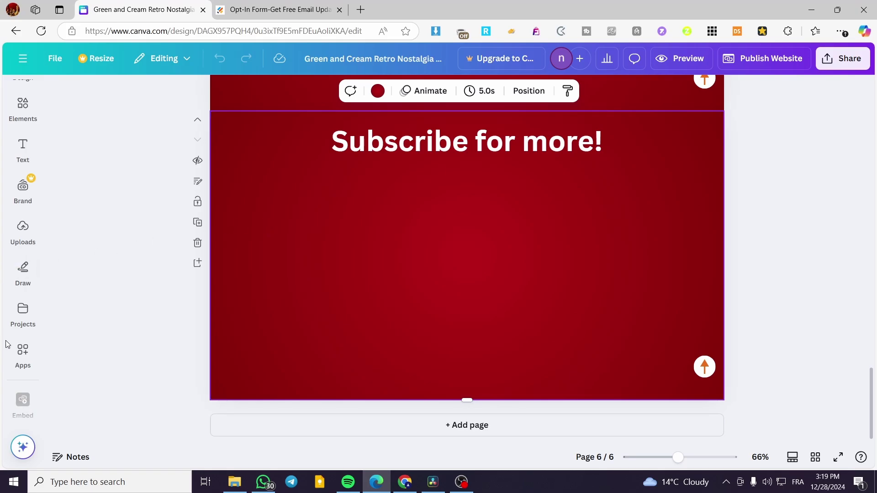
# Step: Search the Canva apps for "embed" and open the Embed app
pyautogui.click(32, 414)
pyautogui.click(28, 387)
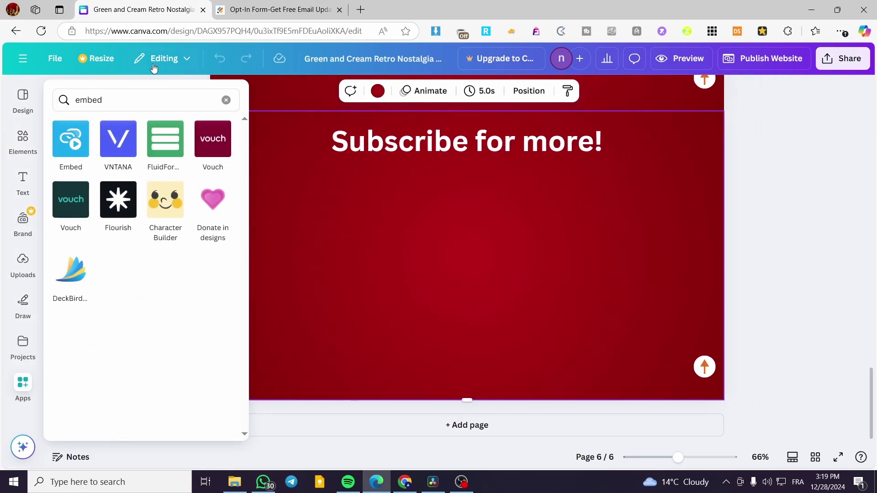
pyautogui.click(226, 100)
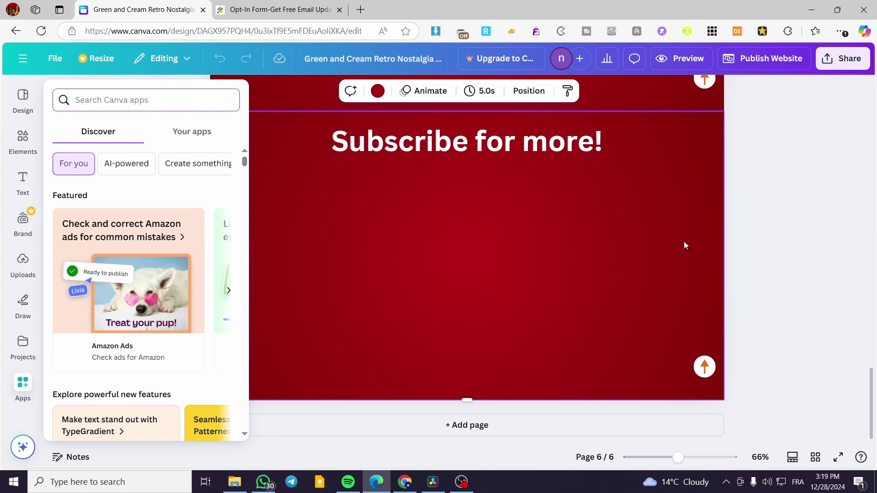
pyautogui.click(24, 385)
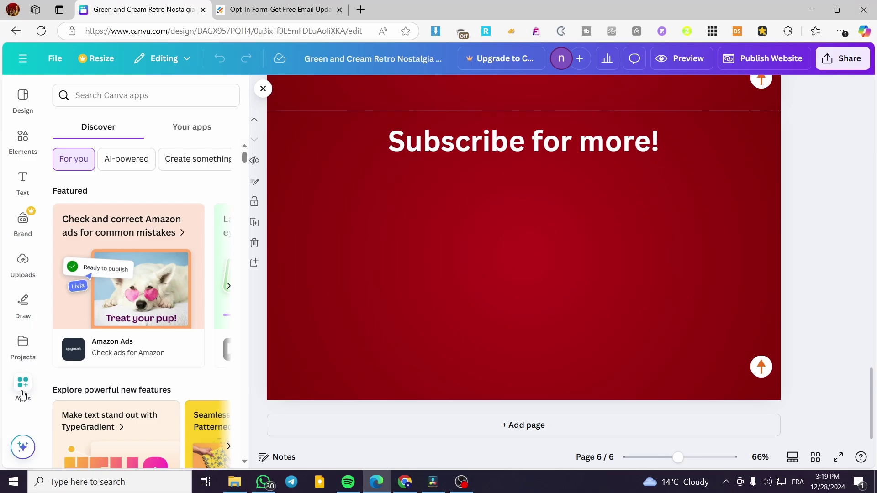
pyautogui.click(121, 97)
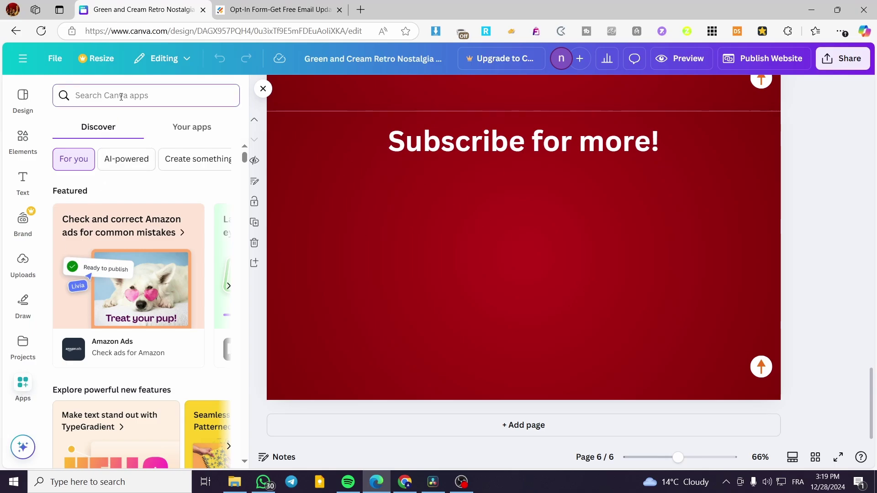
pyautogui.write('embed')
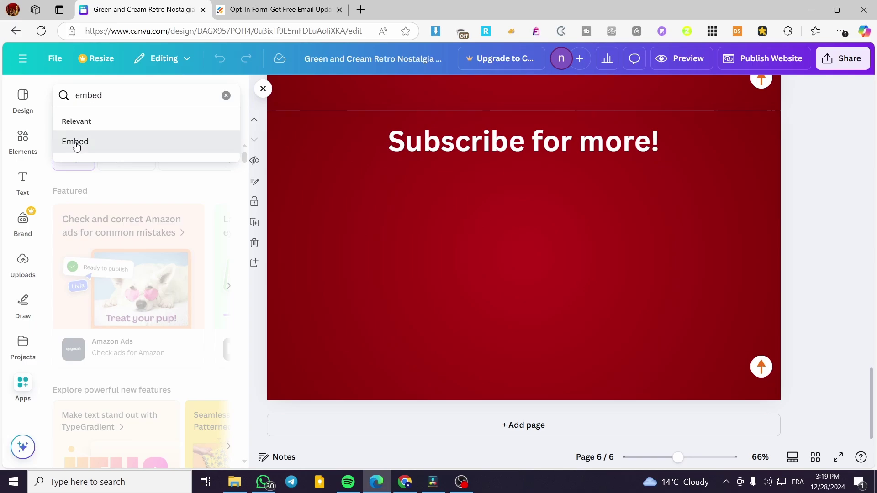
pyautogui.click(74, 142)
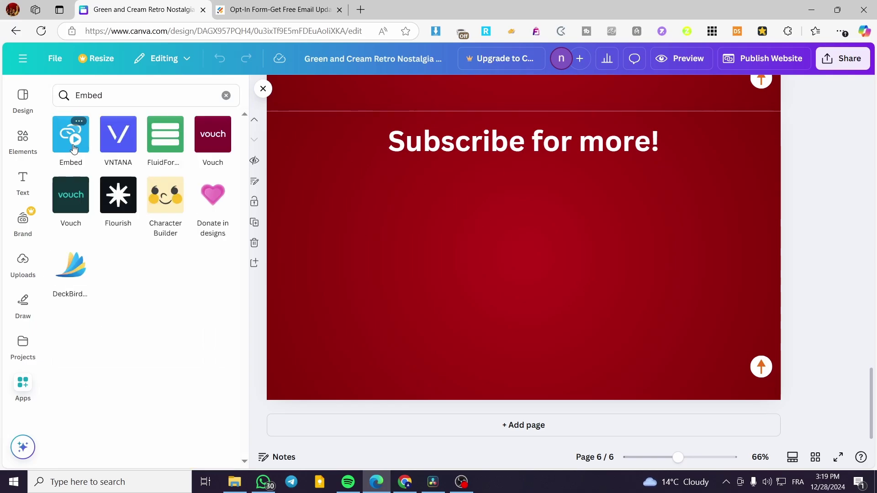
pyautogui.click(73, 149)
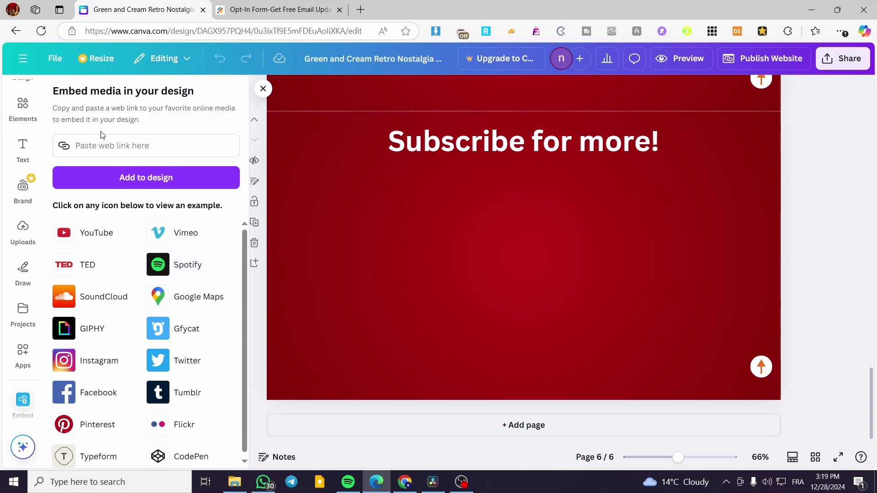
# Step: Embed the Jotform form on the page from its copied link and shift it down to the page's lower edge
pyautogui.click(97, 146)
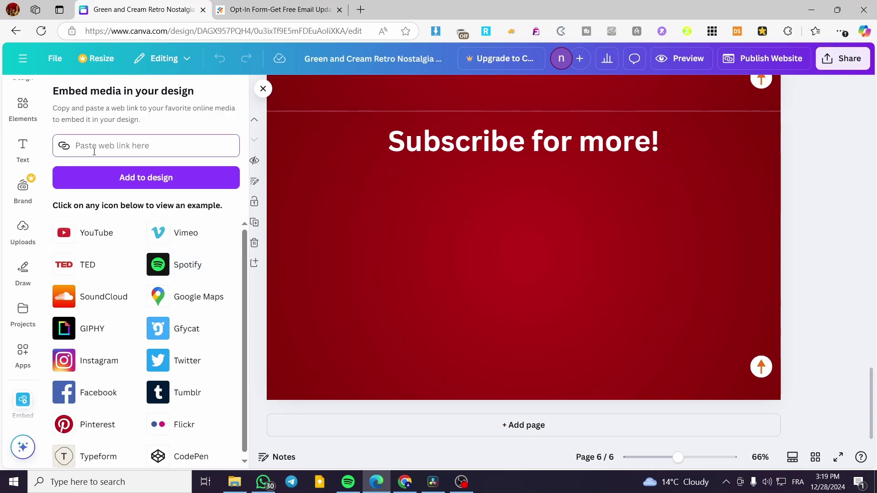
pyautogui.click(86, 175)
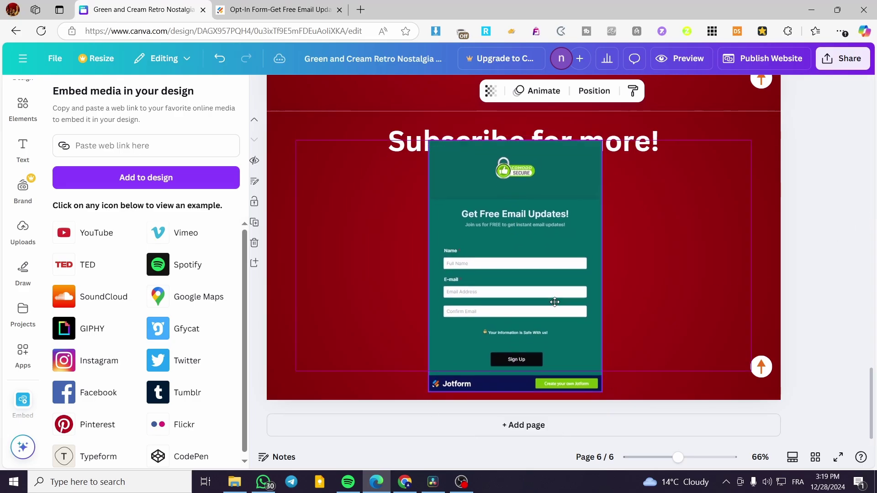
pyautogui.click(555, 306)
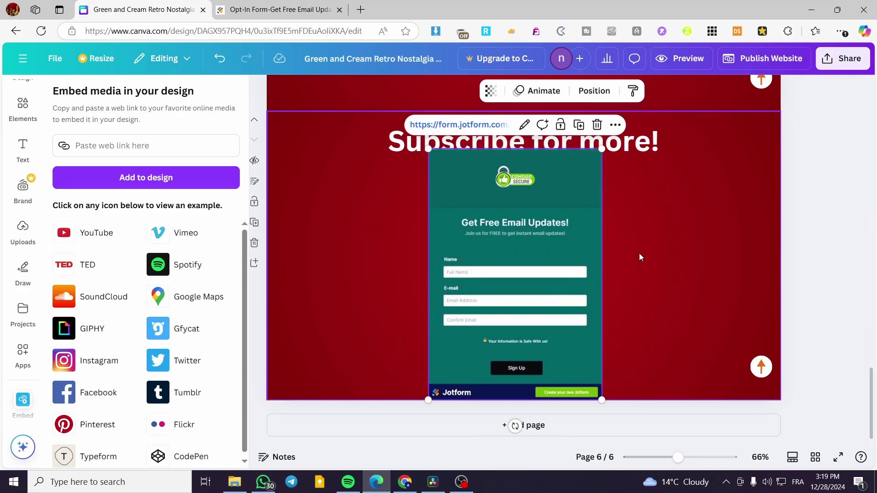
pyautogui.click(262, 88)
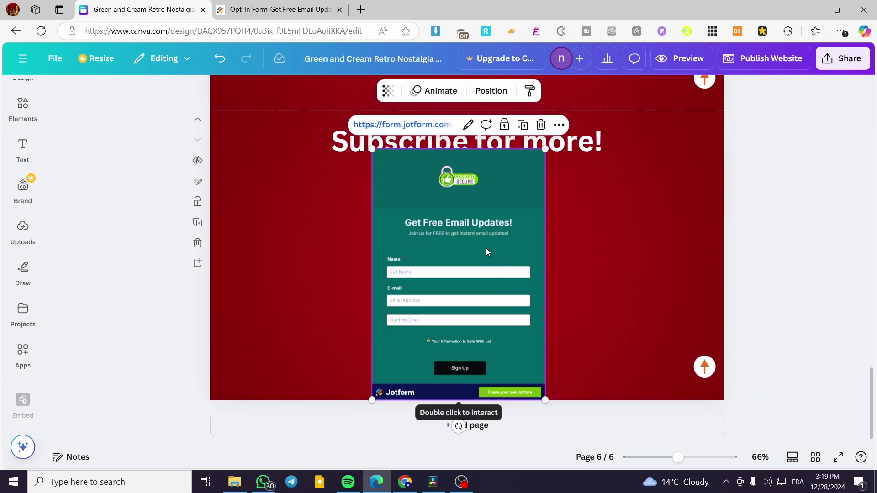
# Step: Bring the "Subscribe for more!" heading forward, in front of the embedded form
pyautogui.click(571, 141)
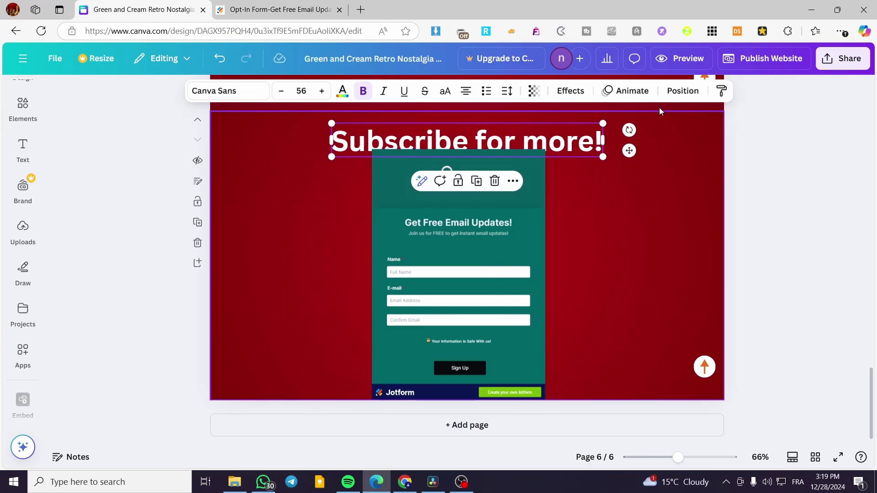
pyautogui.click(682, 91)
pyautogui.click(132, 161)
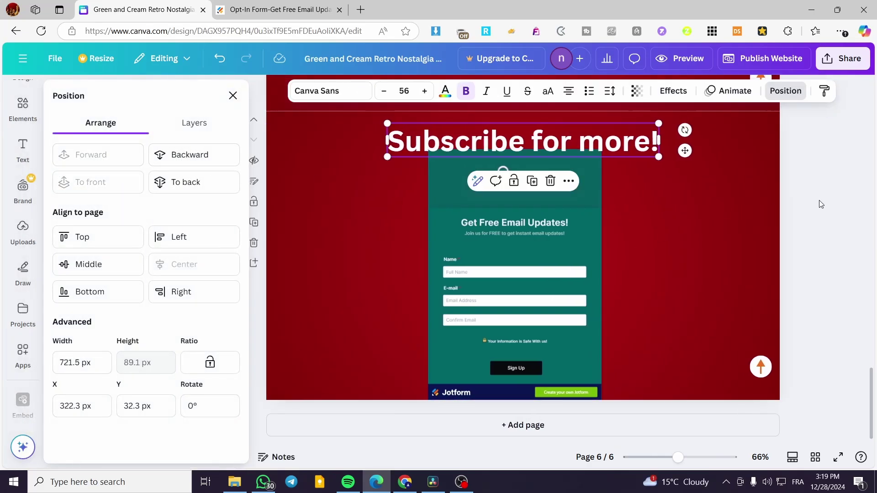
pyautogui.click(233, 95)
# Step: Enlarge the embedded form to most of the page's width and reposition it near the page's horizontal centre
pyautogui.moveTo(454, 232); pyautogui.dragTo(301, 196)
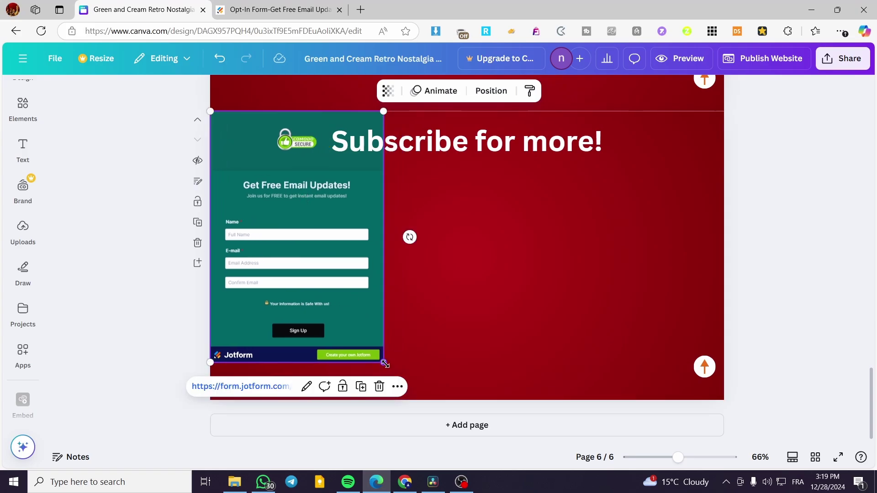
pyautogui.moveTo(386, 363); pyautogui.dragTo(718, 402)
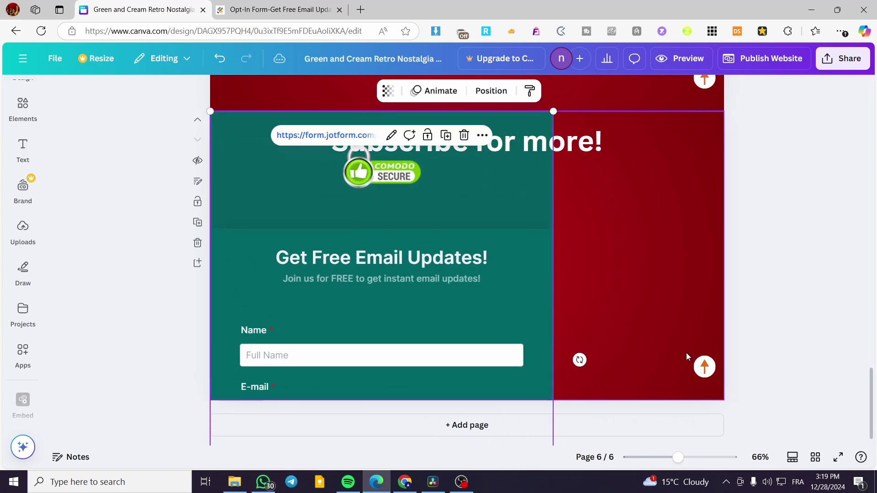
pyautogui.moveTo(553, 110); pyautogui.dragTo(795, 153)
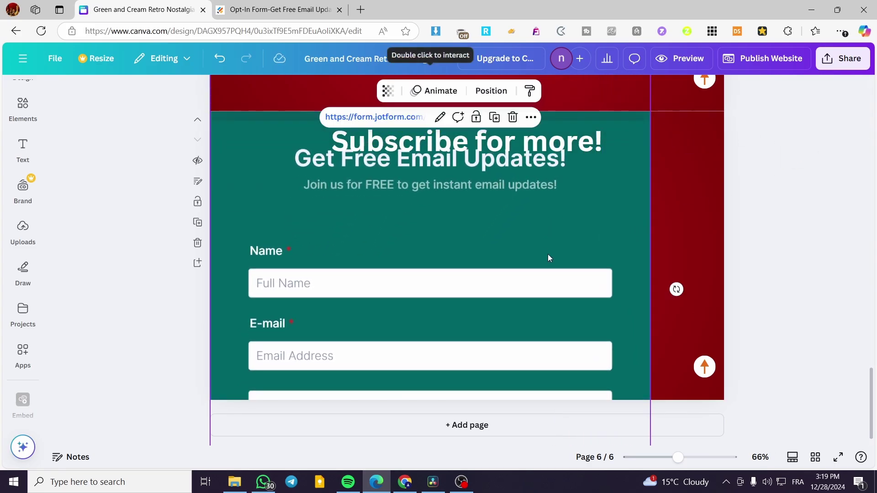
pyautogui.moveTo(534, 225); pyautogui.dragTo(565, 194)
pyautogui.scroll(-3, 679, 409)
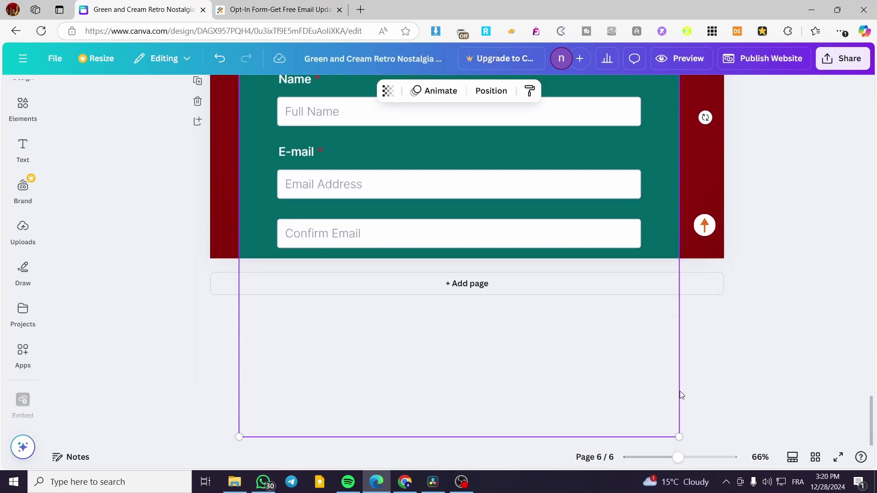